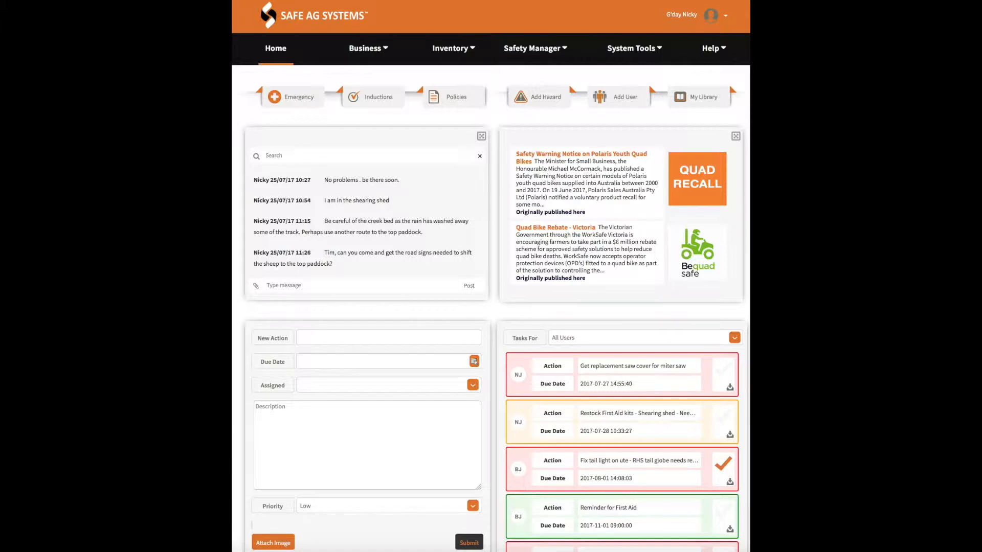
Open the Policies section of the Safety Manager and check the current policies and the policies awaiting signature.
{"action": "left_click", "coordinate": [540, 51]}
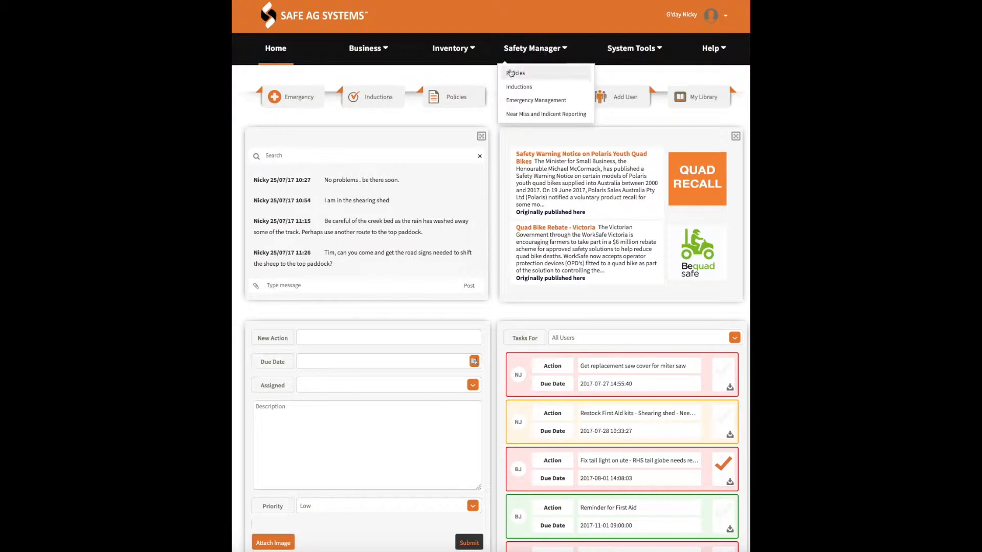
{"action": "left_click", "coordinate": [515, 74]}
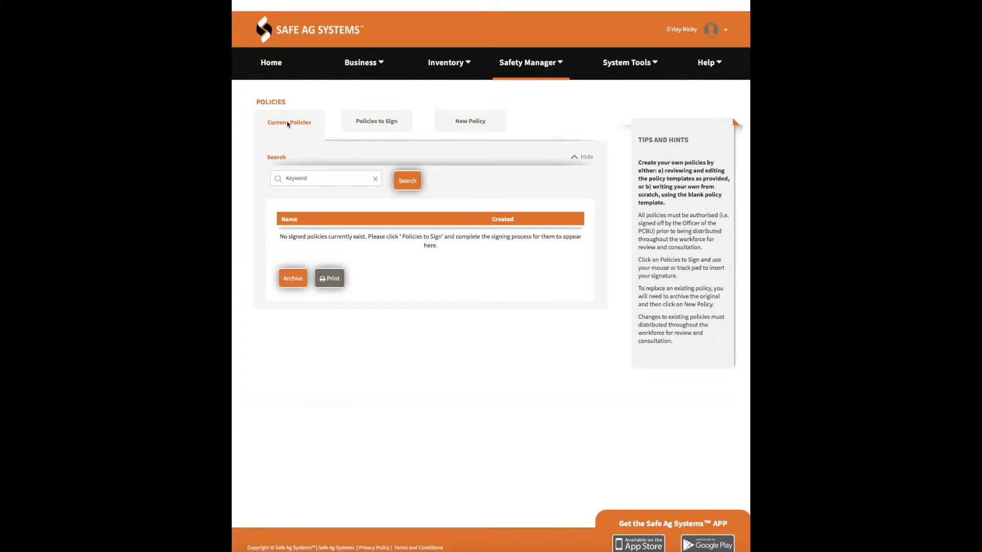
{"action": "left_click", "coordinate": [386, 123]}
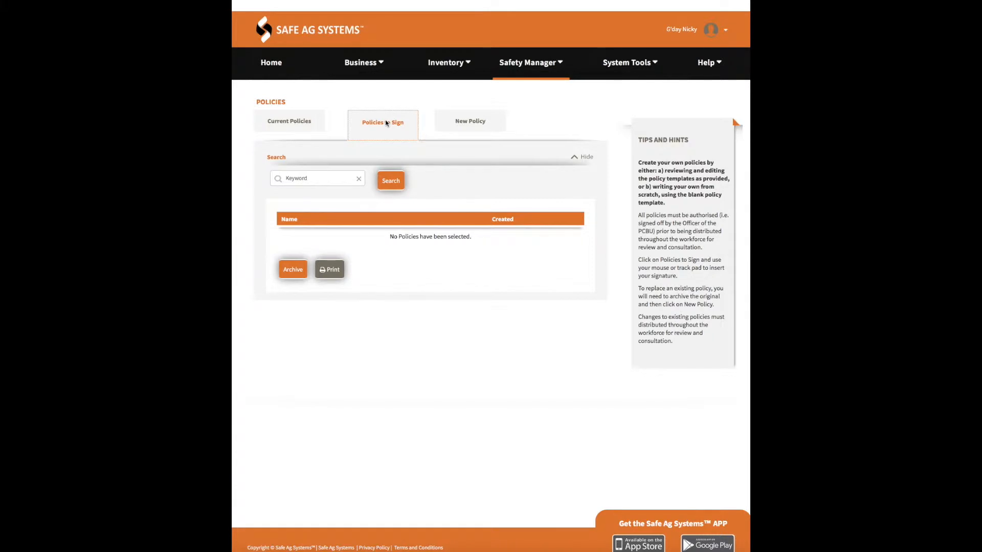
Start a new policy from a template and expand the list to show every available policy template.
{"action": "left_click", "coordinate": [475, 124]}
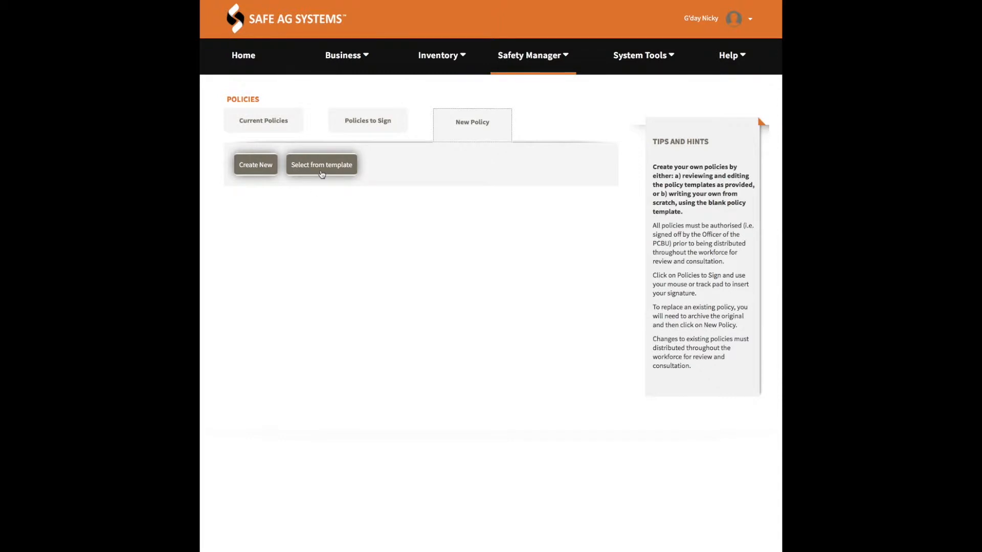
{"action": "left_click", "coordinate": [325, 167]}
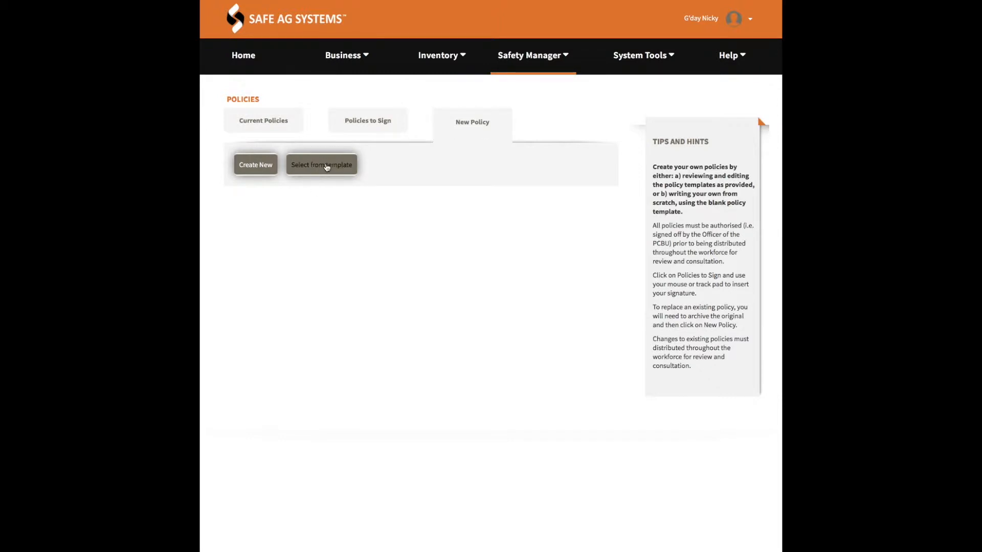
{"action": "scroll", "coordinate": [450, 285], "scroll_direction": "down", "scroll_amount": 2}
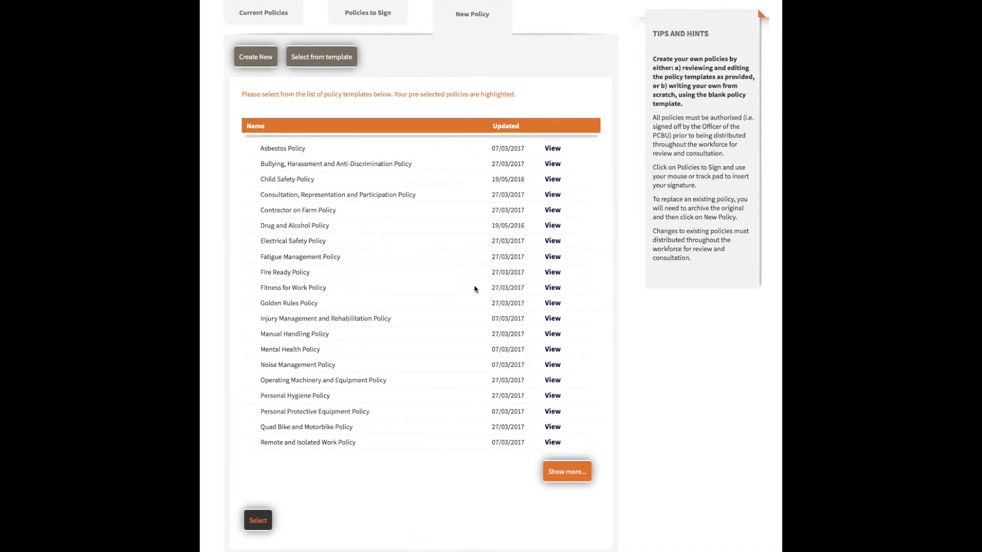
{"action": "left_click", "coordinate": [567, 473]}
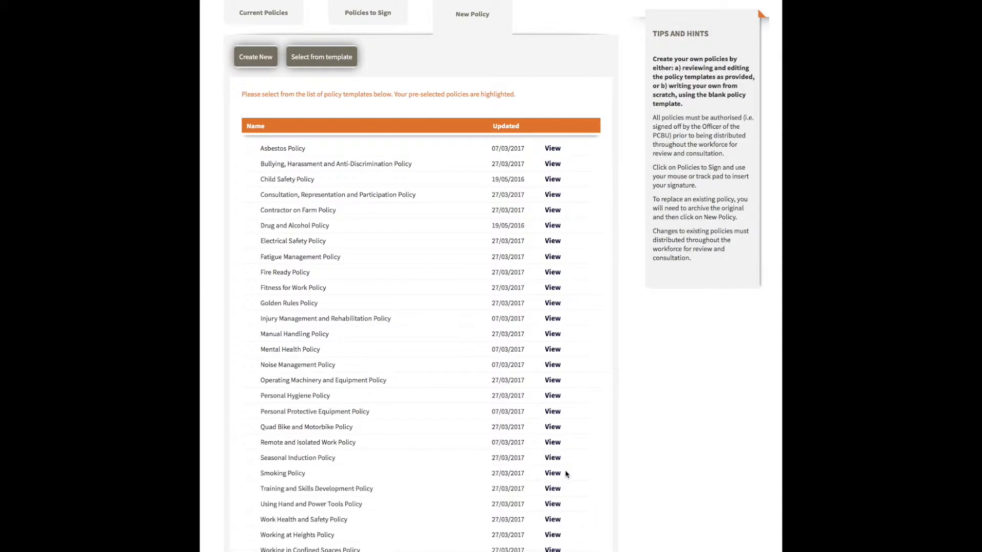
{"action": "scroll", "coordinate": [566, 475], "scroll_direction": "down", "scroll_amount": 2}
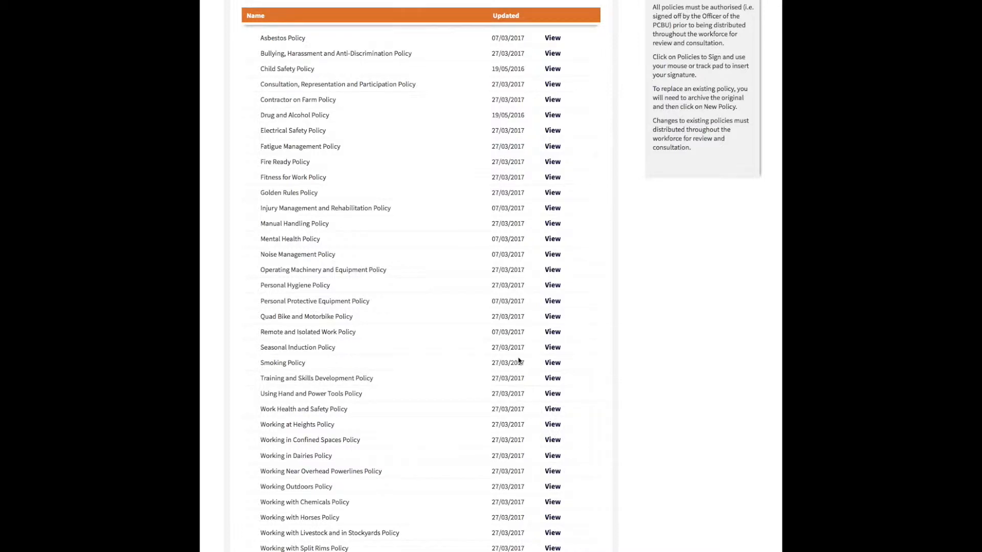
Preview the Work Health and Safety Policy template, read through its content and close the preview.
{"action": "left_click", "coordinate": [551, 410]}
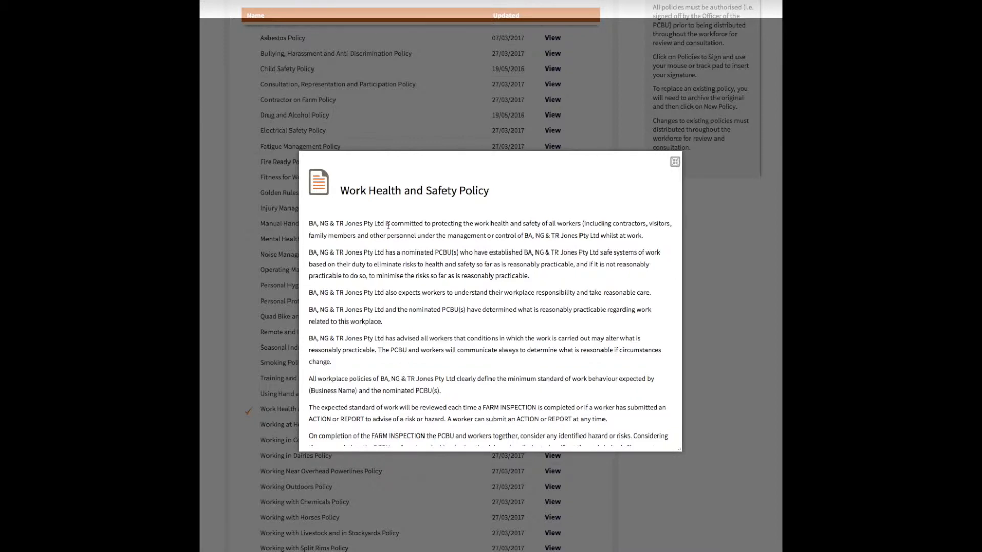
{"action": "scroll", "coordinate": [519, 266], "scroll_direction": "down", "scroll_amount": 3}
{"action": "scroll", "coordinate": [519, 266], "scroll_direction": "down", "scroll_amount": 6}
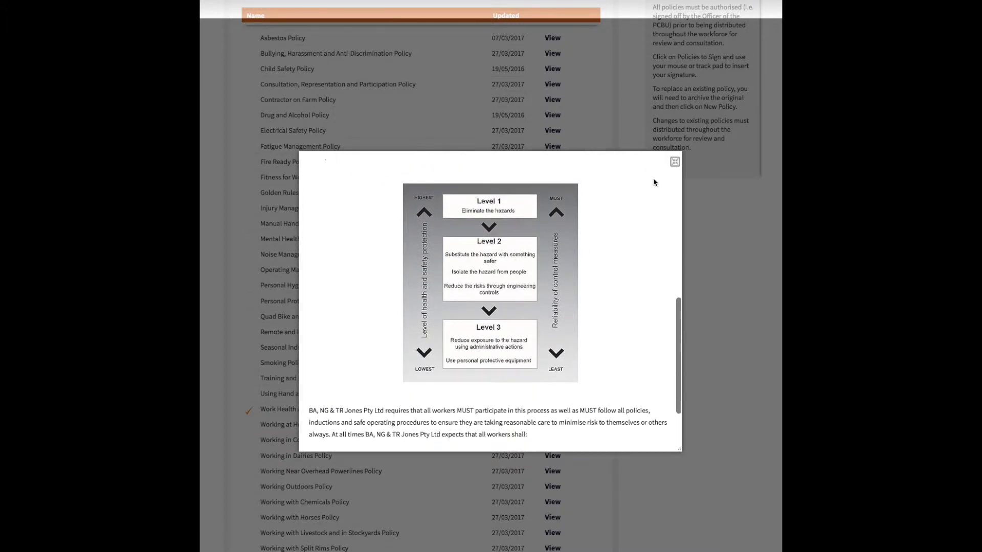
{"action": "scroll", "coordinate": [674, 161], "scroll_direction": "up", "scroll_amount": 8}
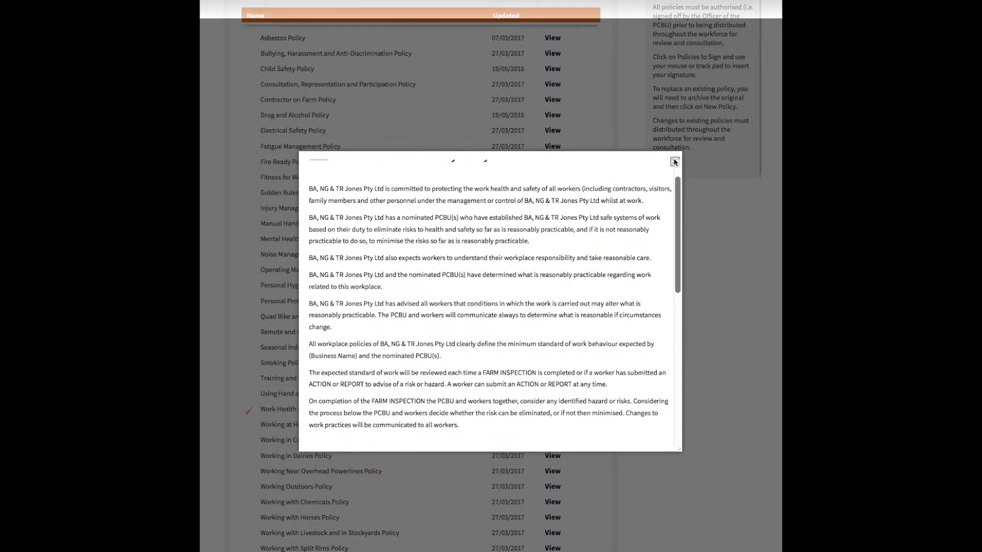
{"action": "left_click", "coordinate": [706, 181]}
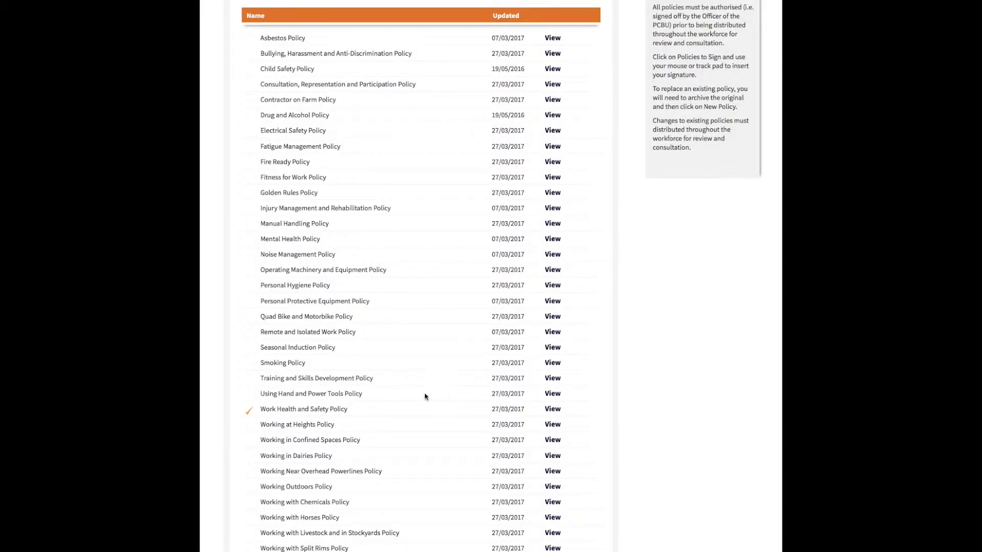
Create a policy from the Work Health and Safety Policy template, review its content and save it unsigned among the policies to sign.
{"action": "scroll", "coordinate": [362, 438], "scroll_direction": "down", "scroll_amount": 2}
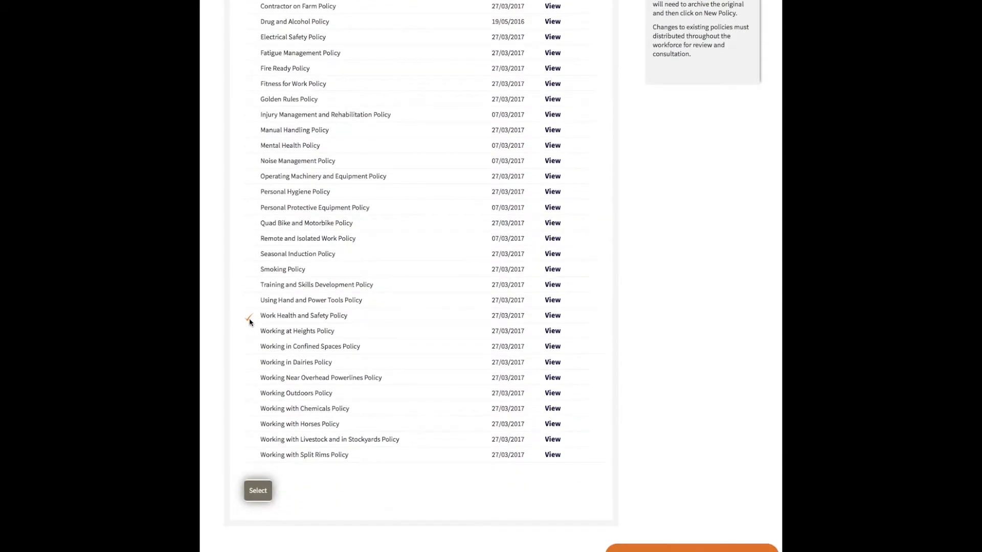
{"action": "left_click", "coordinate": [259, 492]}
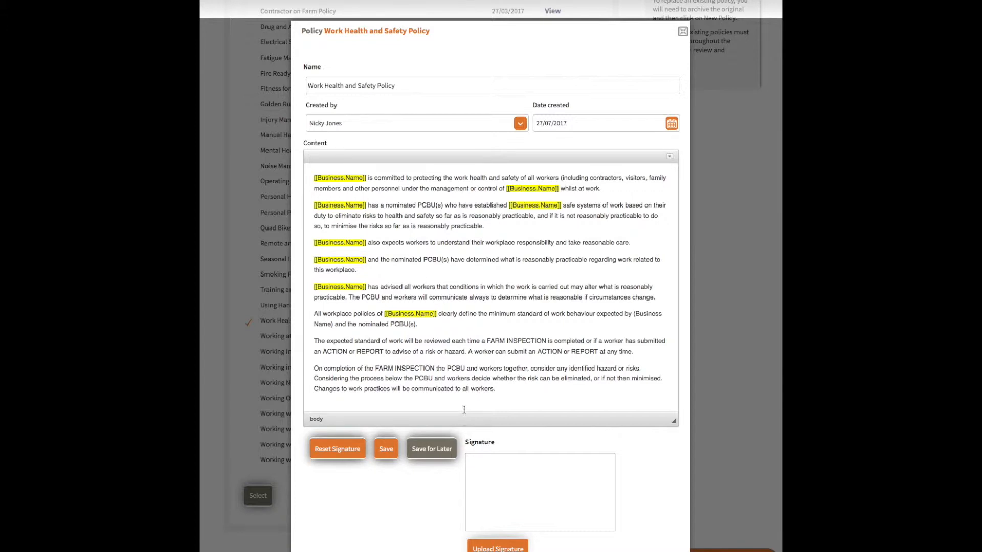
{"action": "left_click", "coordinate": [372, 180]}
{"action": "left_click", "coordinate": [372, 179]}
{"action": "scroll", "coordinate": [484, 268], "scroll_direction": "down", "scroll_amount": 8}
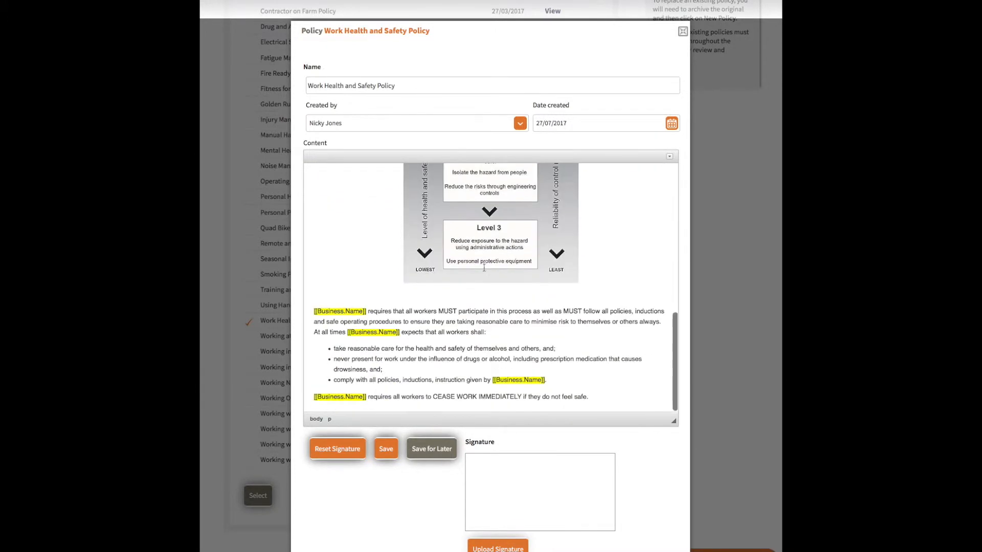
{"action": "scroll", "coordinate": [486, 273], "scroll_direction": "down", "scroll_amount": 2}
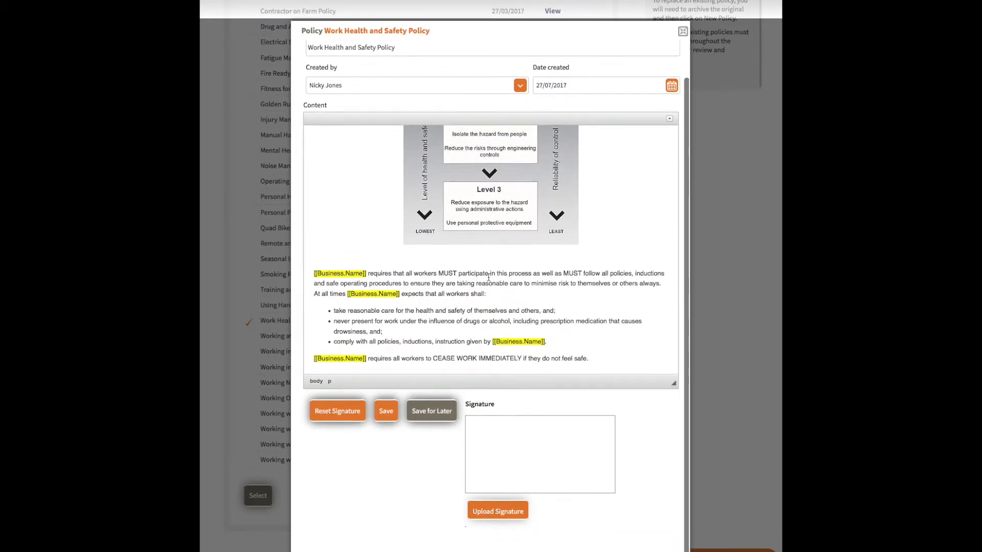
{"action": "scroll", "coordinate": [433, 415], "scroll_direction": "down", "scroll_amount": 1}
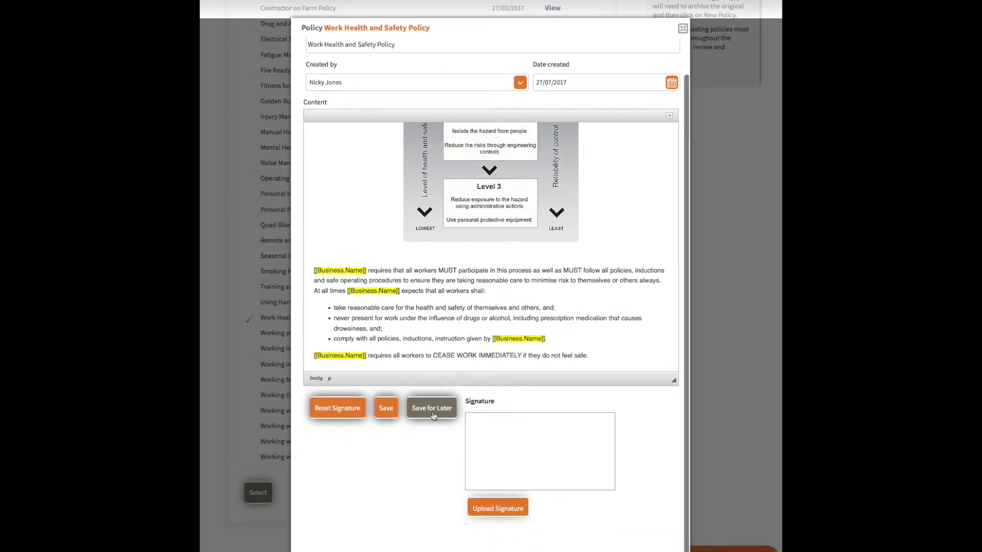
{"action": "left_click", "coordinate": [432, 413]}
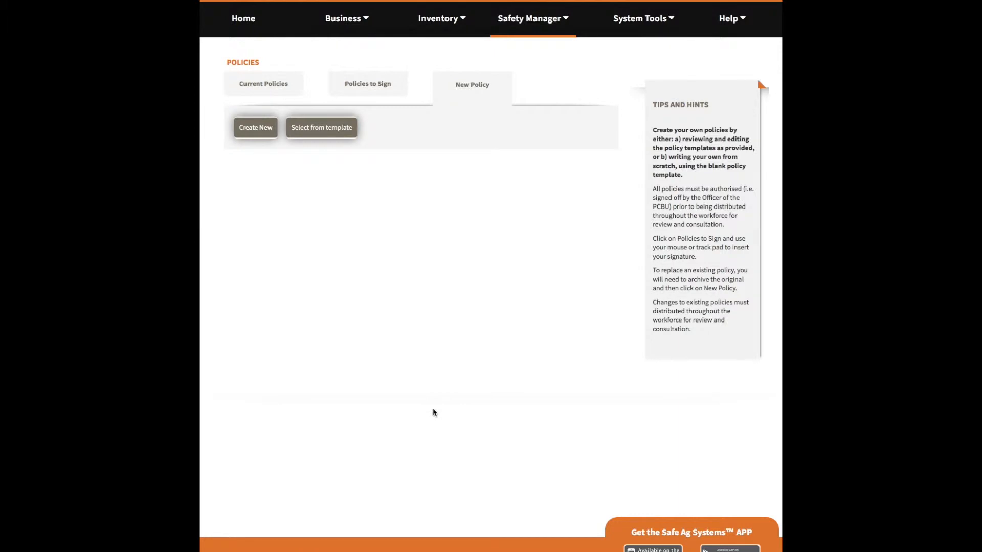
Open the Work Health and Safety Policy from the policies to sign, look at it and close it without changes.
{"action": "left_click", "coordinate": [363, 86]}
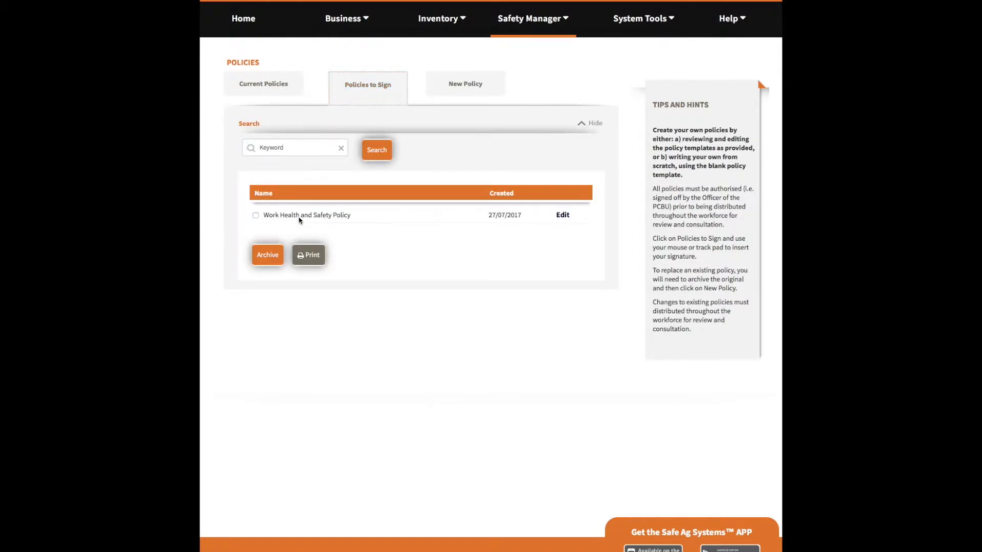
{"action": "left_click", "coordinate": [563, 214]}
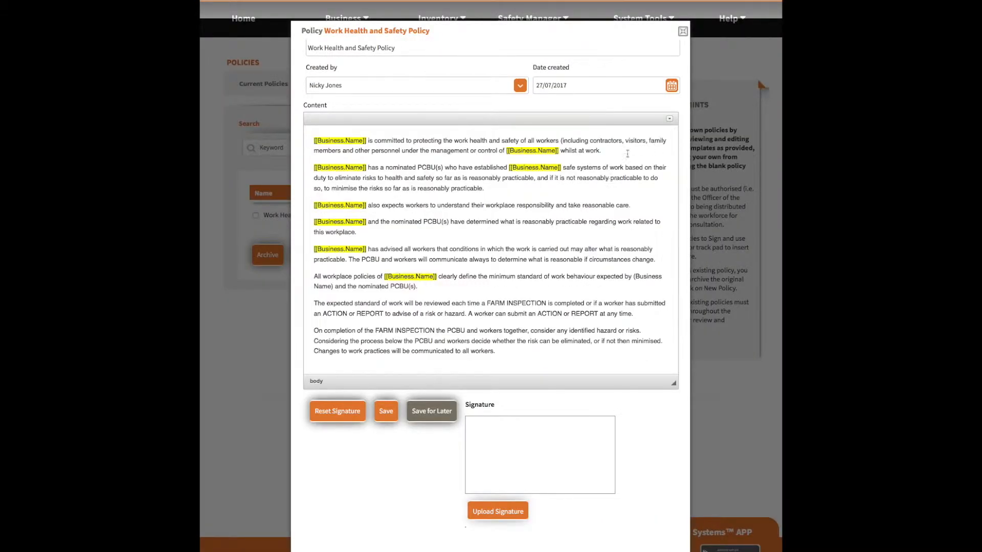
{"action": "left_click", "coordinate": [683, 32]}
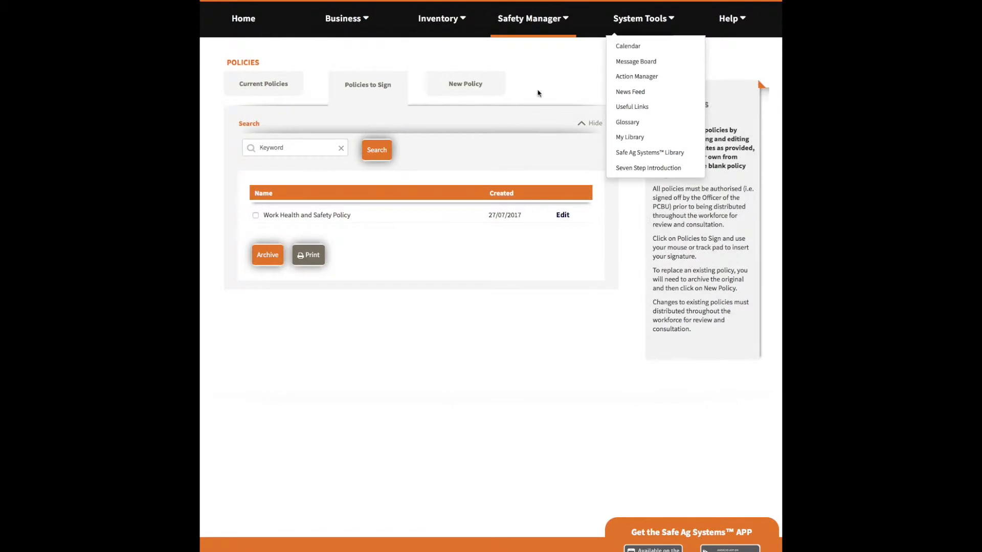
Reopen the template list for another new policy and expand it fully to check which templates are highlighted.
{"action": "left_click", "coordinate": [465, 86]}
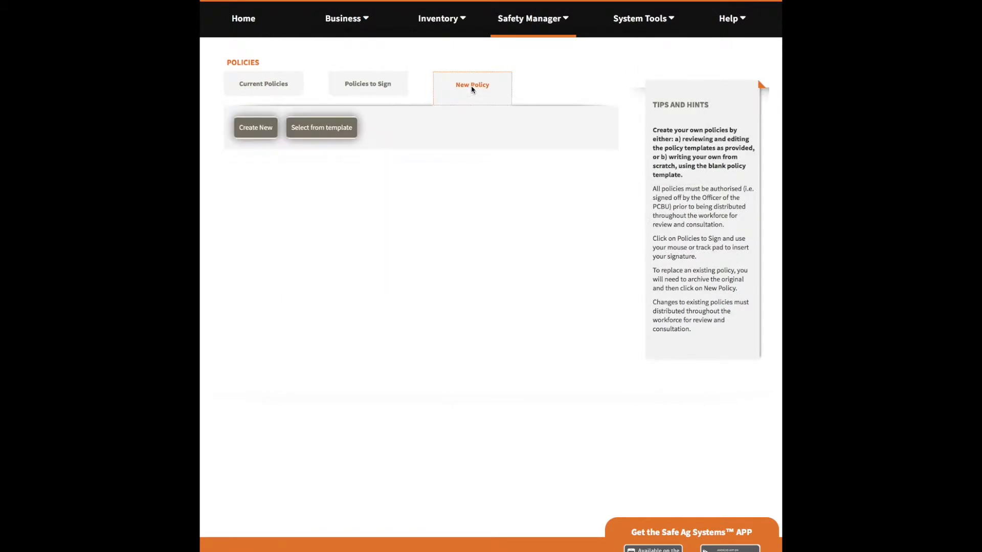
{"action": "left_click", "coordinate": [326, 129]}
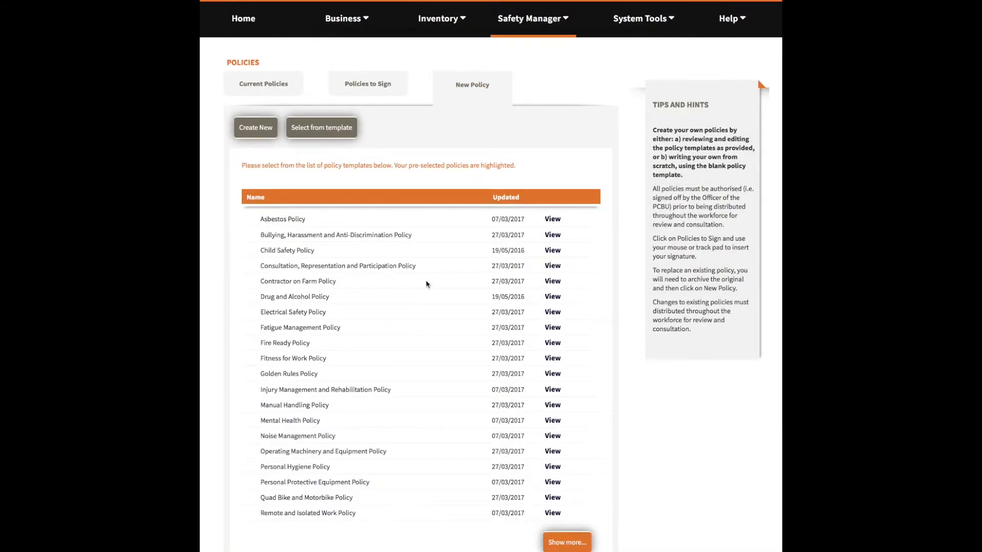
{"action": "scroll", "coordinate": [489, 311], "scroll_direction": "up", "scroll_amount": 1}
{"action": "scroll", "coordinate": [490, 311], "scroll_direction": "down", "scroll_amount": 3}
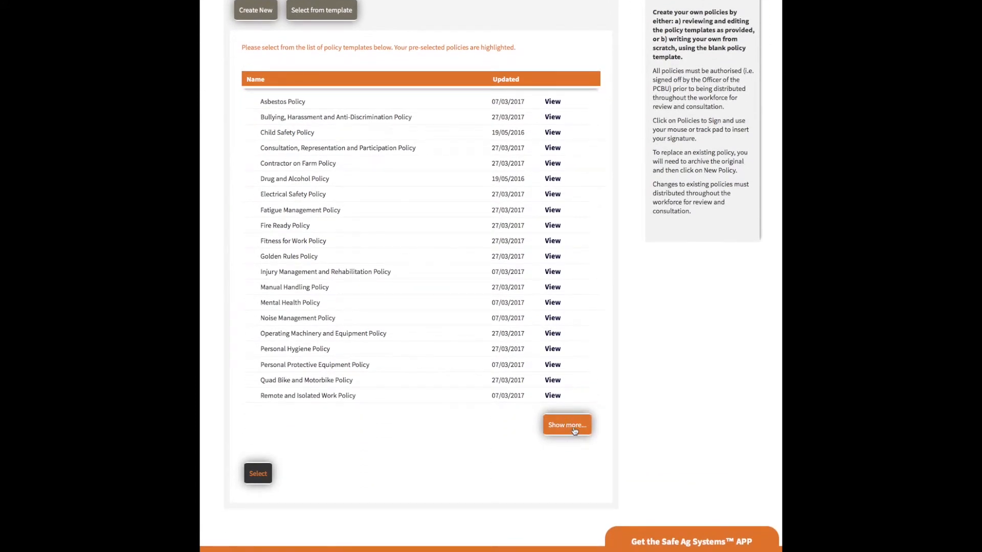
{"action": "left_click", "coordinate": [573, 433]}
{"action": "scroll", "coordinate": [479, 320], "scroll_direction": "down", "scroll_amount": 2}
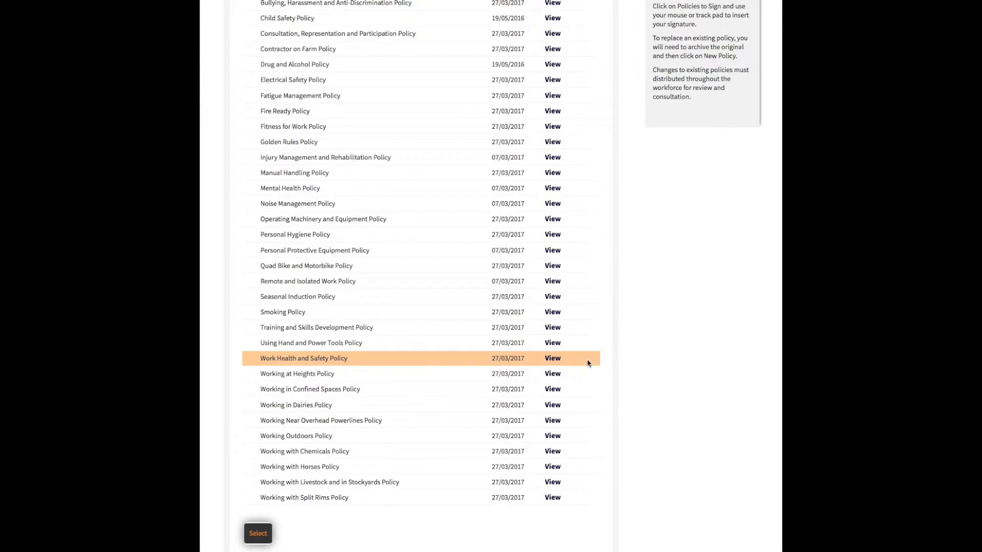
Create a policy from the Working with Chemicals Policy template and save it unsigned among the policies to sign.
{"action": "scroll", "coordinate": [450, 224], "scroll_direction": "down", "scroll_amount": 2}
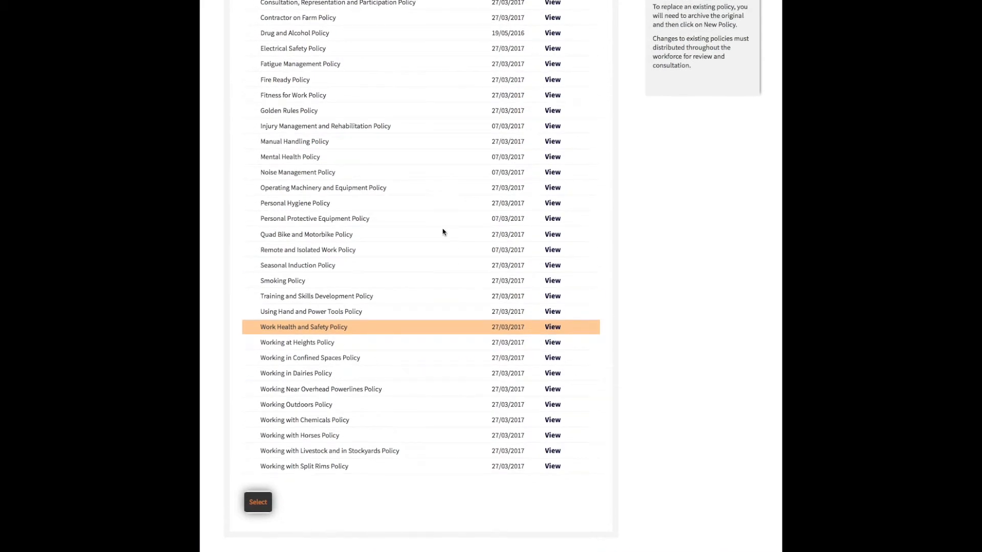
{"action": "scroll", "coordinate": [318, 444], "scroll_direction": "up", "scroll_amount": 3}
{"action": "scroll", "coordinate": [315, 481], "scroll_direction": "down", "scroll_amount": 4}
{"action": "left_click", "coordinate": [258, 465]}
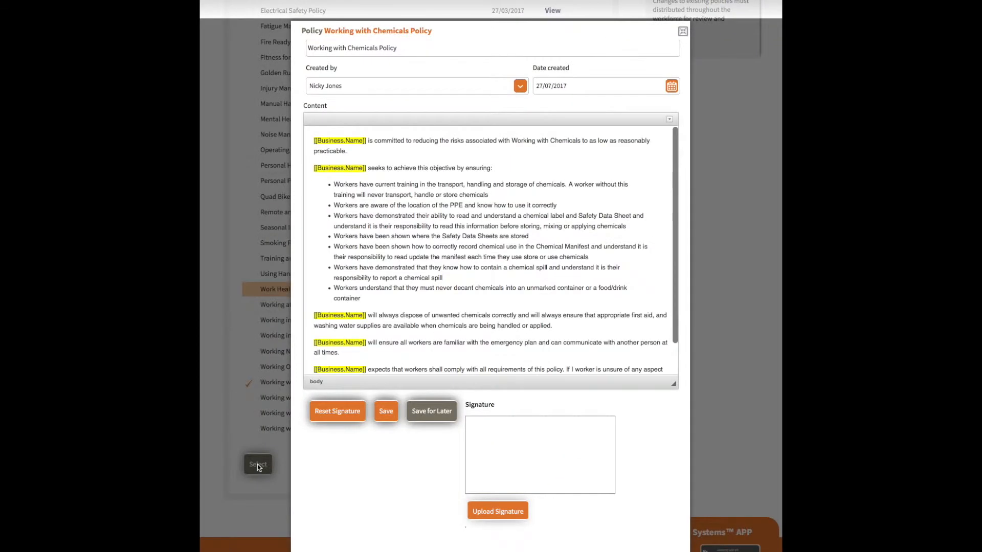
{"action": "left_click", "coordinate": [433, 412]}
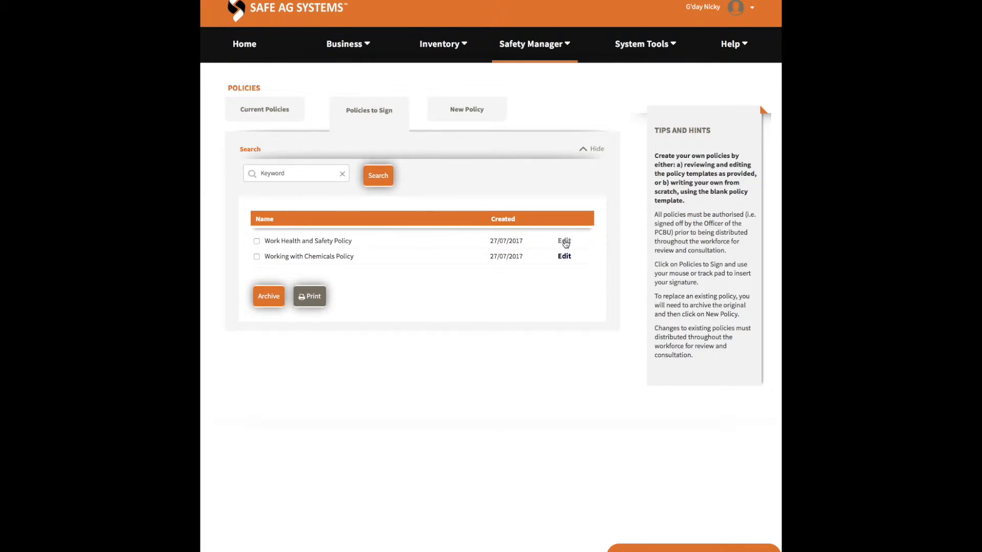
Open the Work Health and Safety Policy from the policies to sign, draw the signatory's handwritten signature and save the signed policy.
{"action": "left_click", "coordinate": [564, 242]}
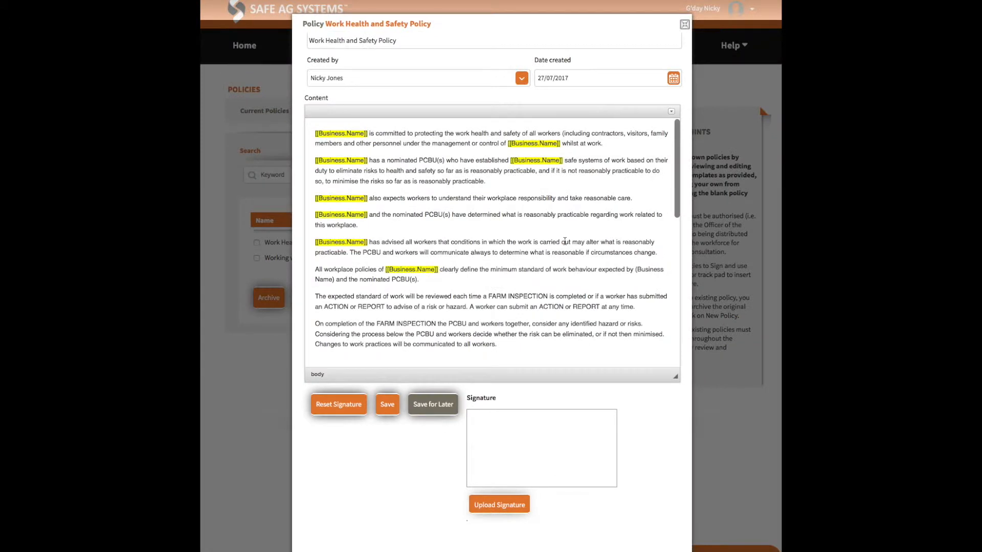
{"action": "scroll", "coordinate": [563, 242], "scroll_direction": "down", "scroll_amount": 3}
{"action": "scroll", "coordinate": [562, 245], "scroll_direction": "down", "scroll_amount": 6}
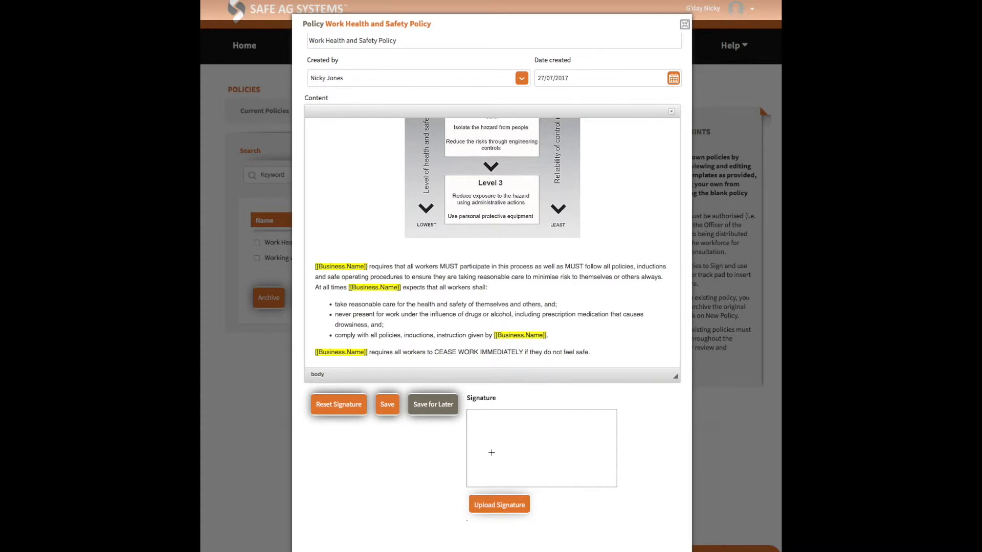
{"action": "mouse_move", "coordinate": [481, 465]}
{"action": "left_mouse_down"}
{"action": "mouse_move", "coordinate": [480, 432]}
{"action": "mouse_move", "coordinate": [502, 430]}
{"action": "mouse_move", "coordinate": [510, 464]}
{"action": "mouse_move", "coordinate": [541, 468]}
{"action": "mouse_move", "coordinate": [541, 457]}
{"action": "mouse_move", "coordinate": [556, 465]}
{"action": "mouse_move", "coordinate": [561, 457]}
{"action": "mouse_move", "coordinate": [566, 464]}
{"action": "mouse_move", "coordinate": [554, 480]}
{"action": "left_mouse_up"}
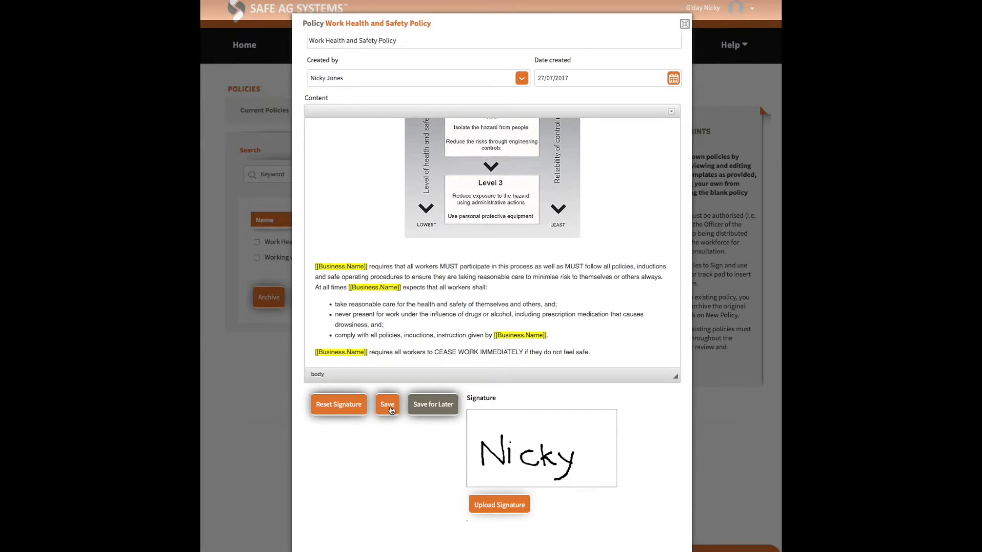
{"action": "left_click", "coordinate": [388, 406]}
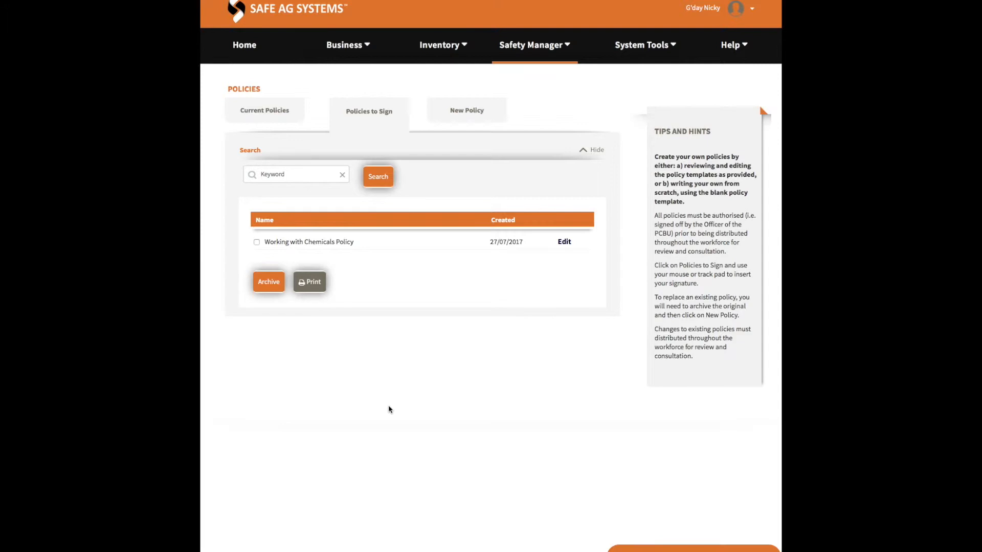
View the signed Work Health and Safety Policy among the current policies, reading through to the signature on its last page.
{"action": "left_click", "coordinate": [254, 112]}
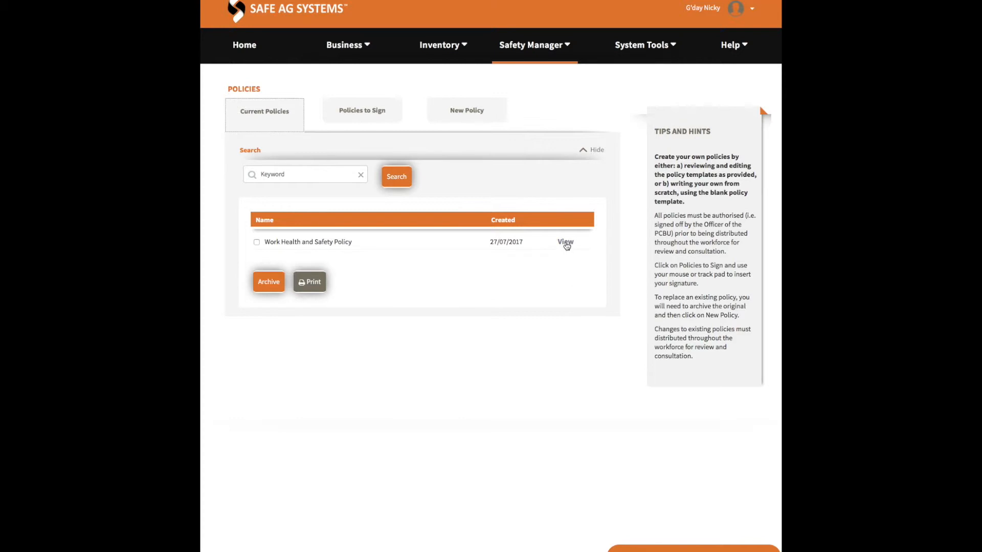
{"action": "left_click", "coordinate": [566, 243]}
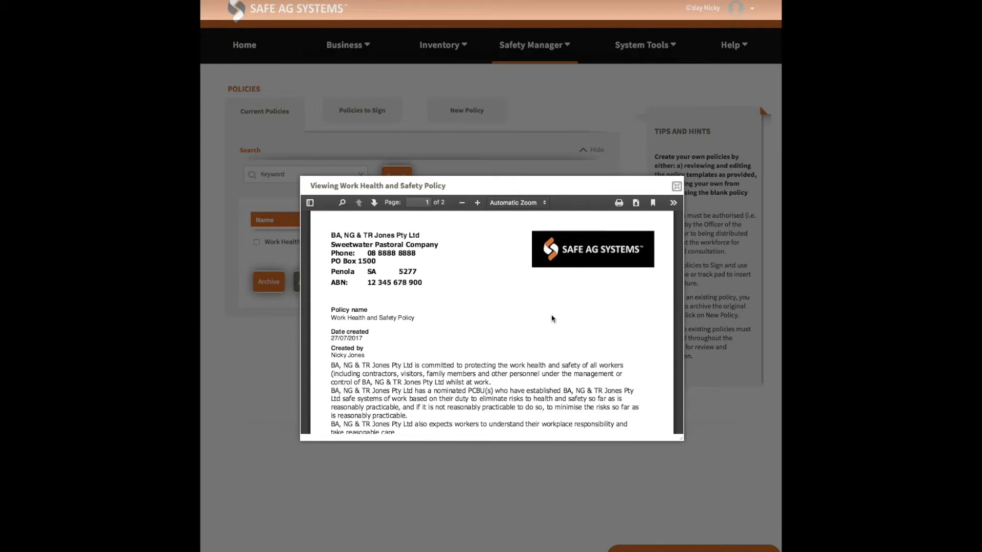
{"action": "scroll", "coordinate": [552, 319], "scroll_direction": "down", "scroll_amount": 10}
{"action": "scroll", "coordinate": [550, 321], "scroll_direction": "down", "scroll_amount": 10}
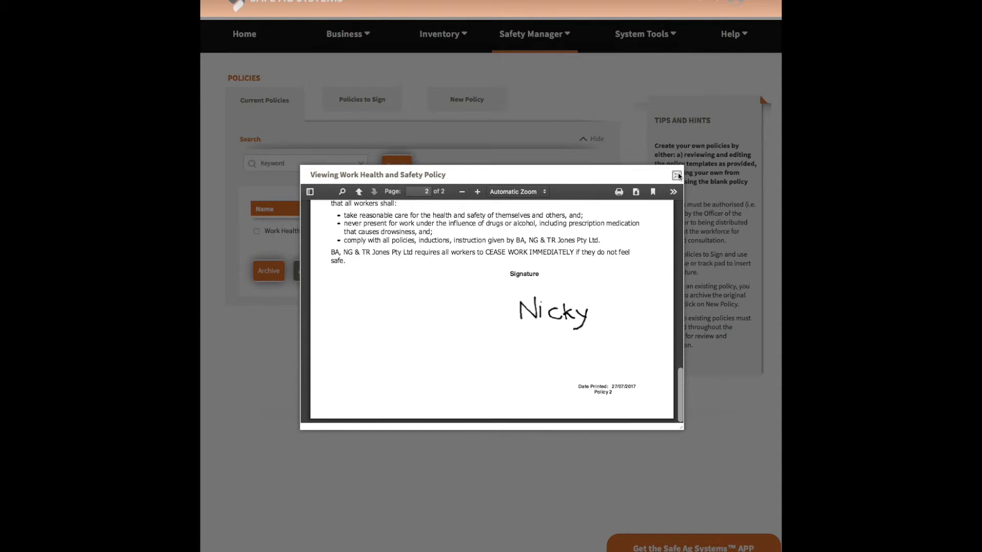
Open the Working with Chemicals Policy from the policies to sign, upload NJ Signature 1.jpeg as its signature and save the signed policy.
{"action": "left_click", "coordinate": [676, 175]}
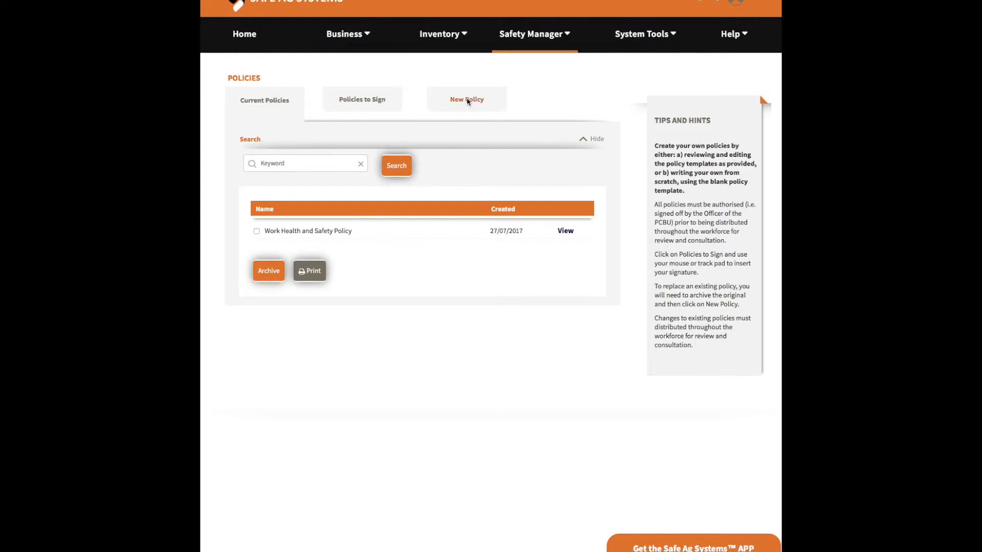
{"action": "left_click", "coordinate": [365, 103]}
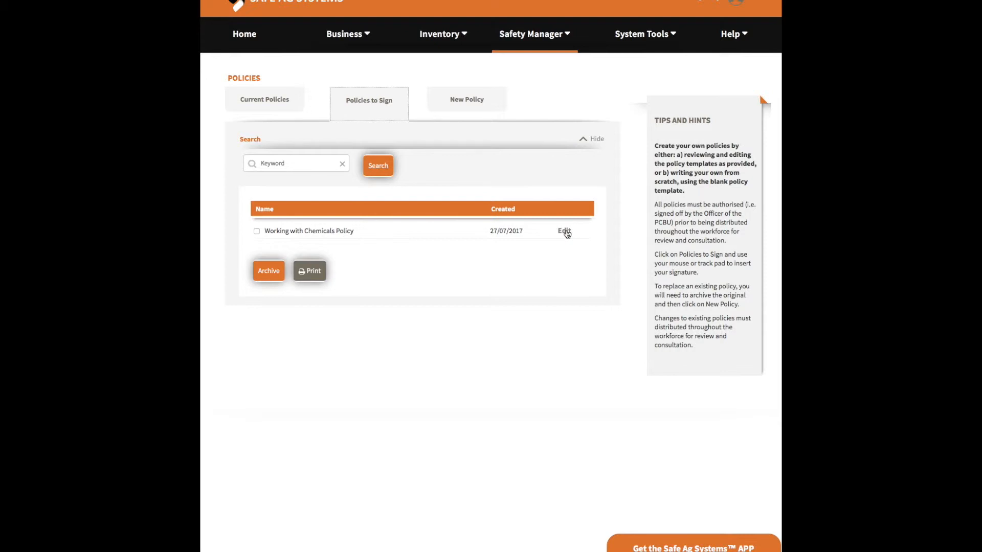
{"action": "left_click", "coordinate": [565, 232]}
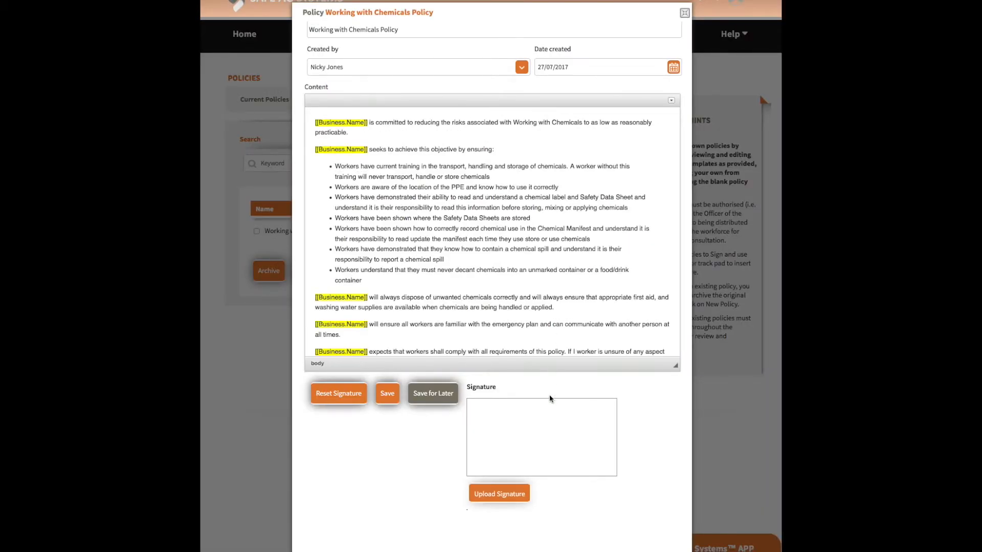
{"action": "left_click", "coordinate": [503, 494]}
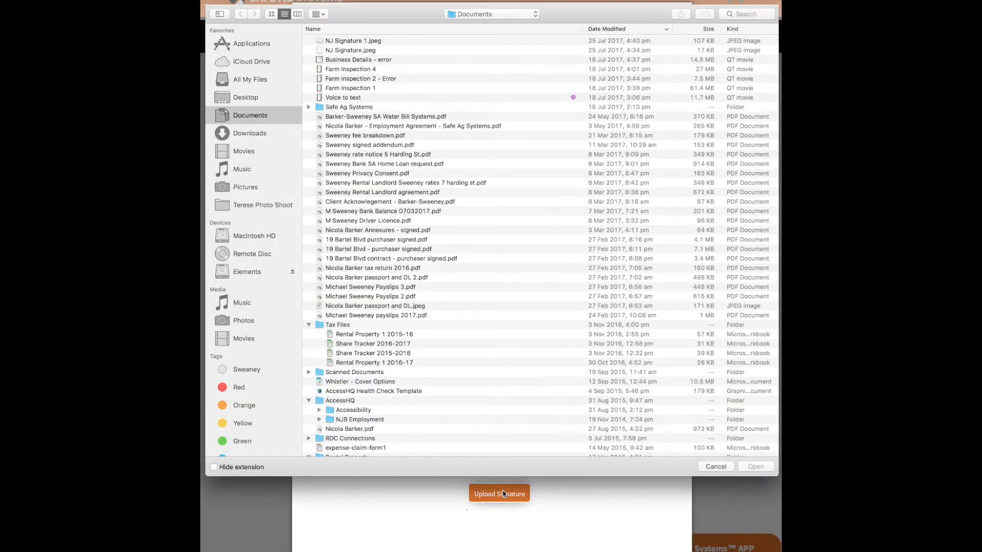
{"action": "left_click", "coordinate": [352, 40]}
{"action": "left_click", "coordinate": [756, 467]}
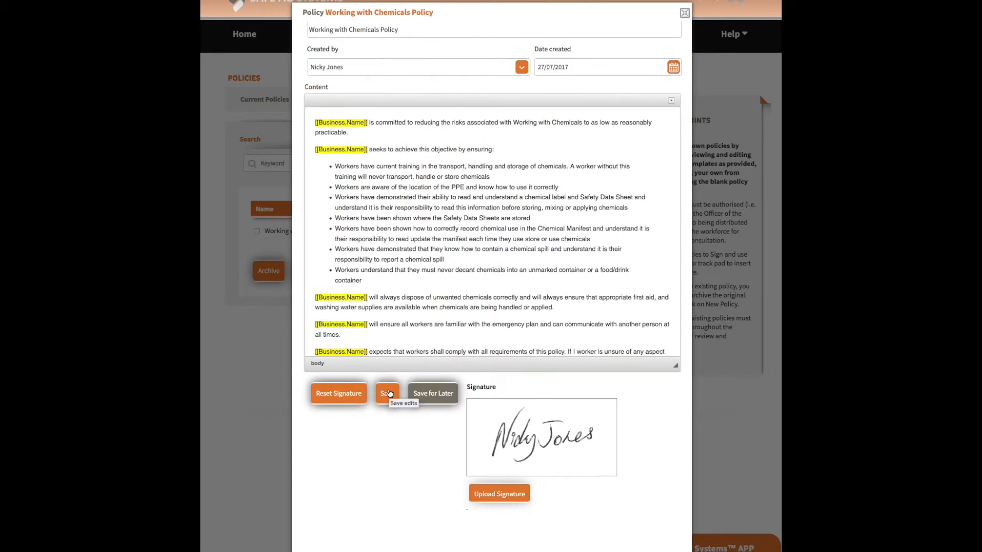
{"action": "left_click", "coordinate": [388, 397]}
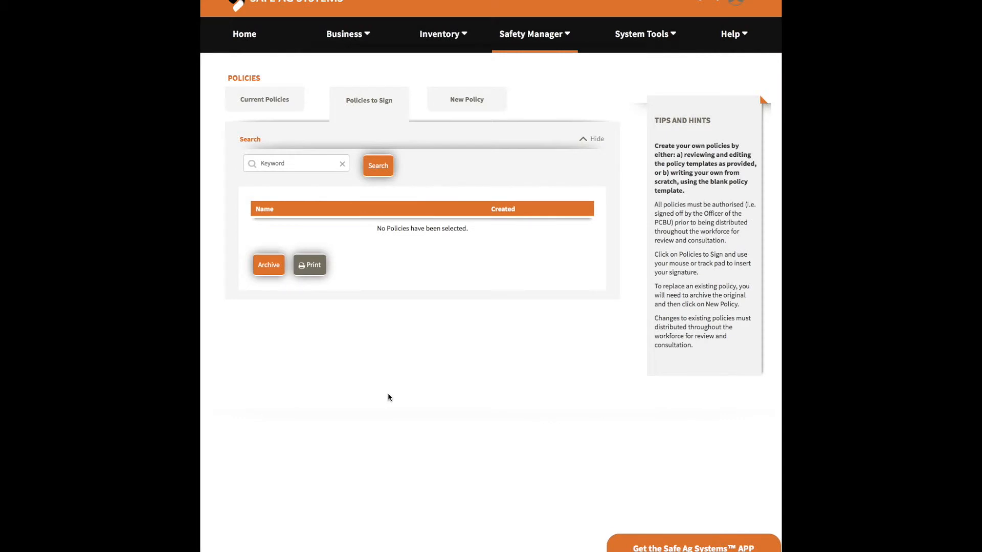
{"action": "left_click", "coordinate": [252, 101]}
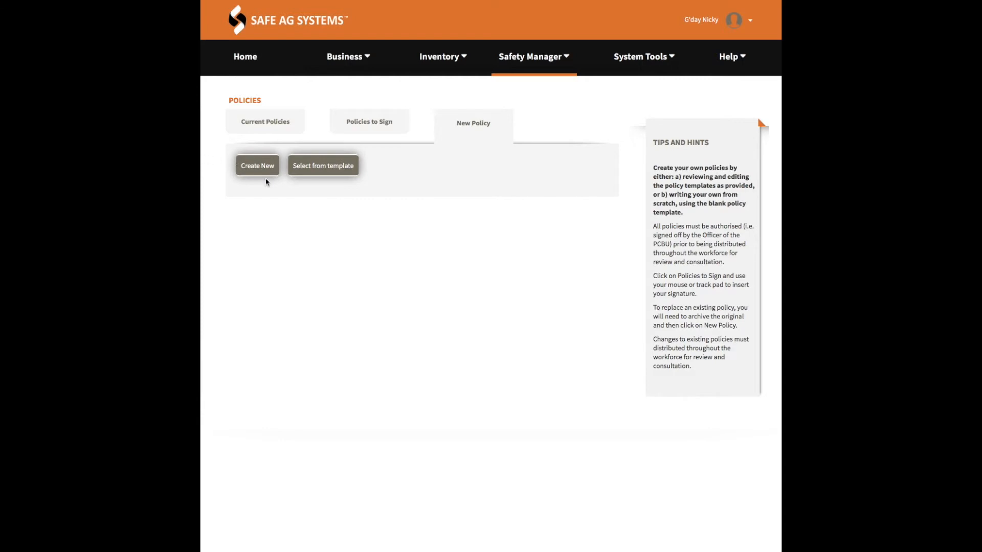
{"action": "left_click", "coordinate": [259, 167]}
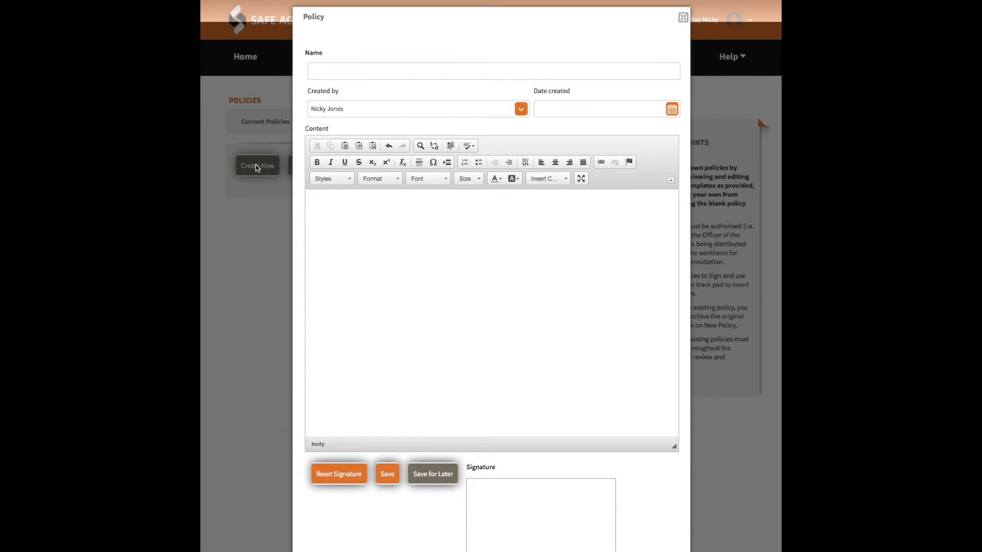
{"action": "left_click", "coordinate": [409, 551]}
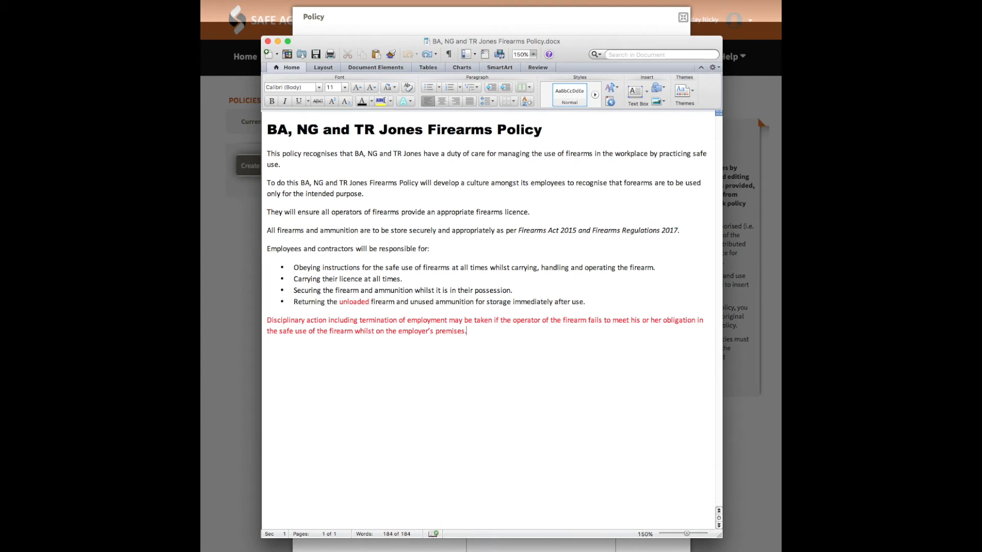
{"action": "left_click_drag", "start_coordinate": [568, 133], "coordinate": [250, 131]}
{"action": "key", "text": "ctrl+c"}
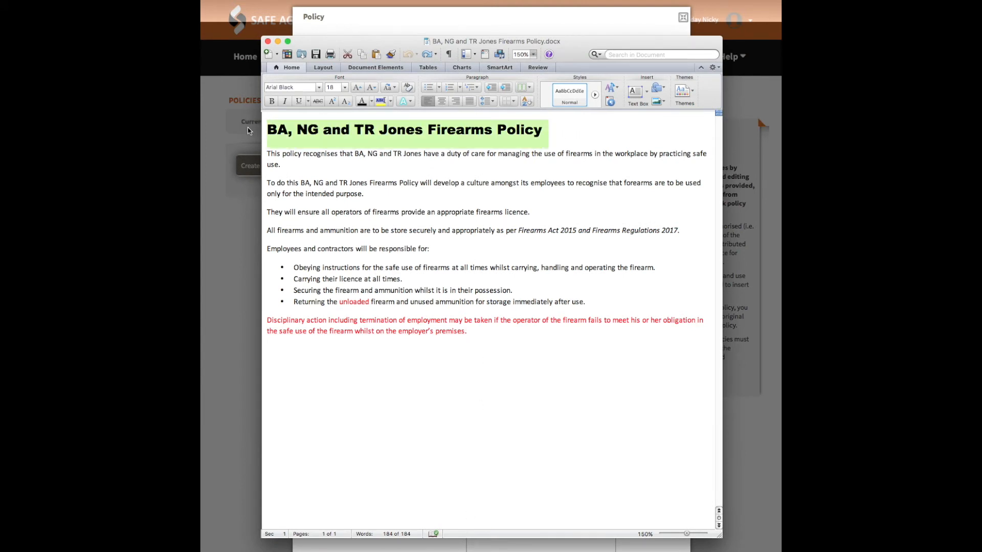
{"action": "left_click", "coordinate": [745, 99]}
{"action": "left_click", "coordinate": [357, 71]}
{"action": "key", "text": "ctrl+v"}
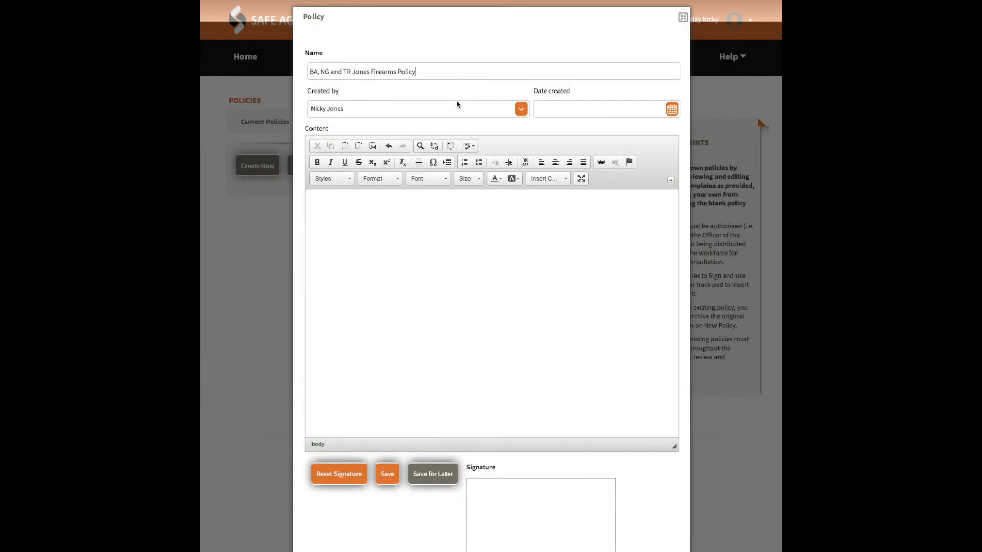
{"action": "left_click", "coordinate": [671, 109]}
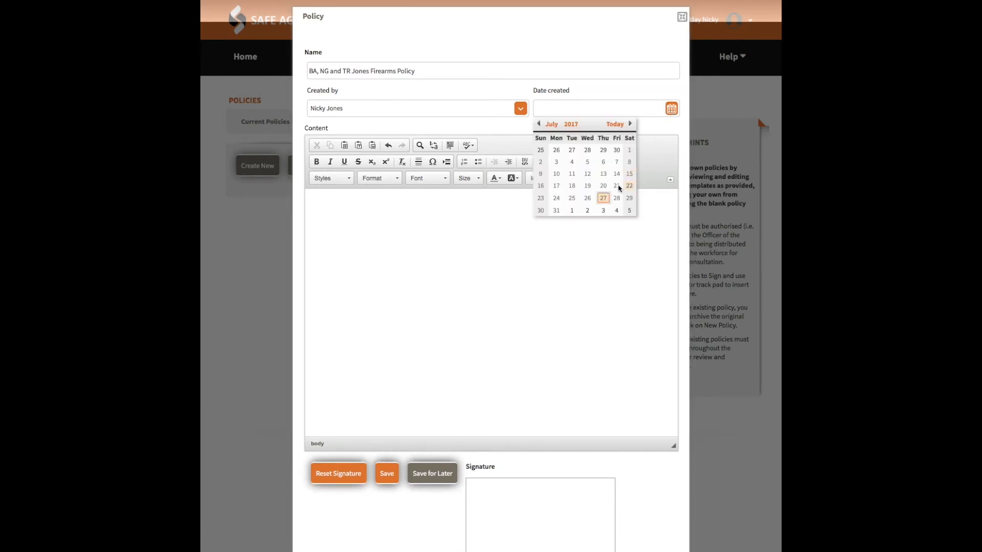
{"action": "left_click", "coordinate": [603, 199]}
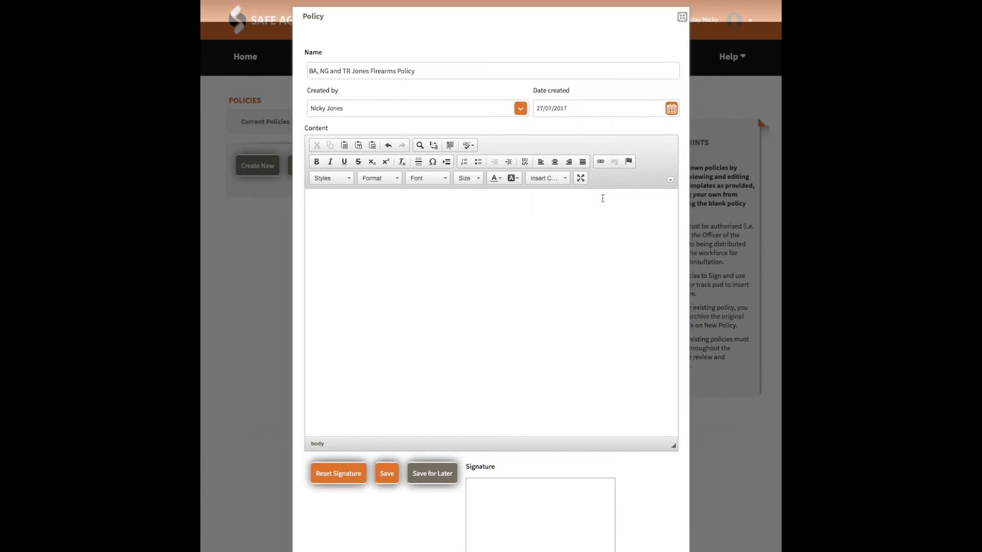
Copy the entire firearms policy text, including its heading, from the Word document and insert it into the policy content using Paste from Word.
{"action": "left_click", "coordinate": [670, 181]}
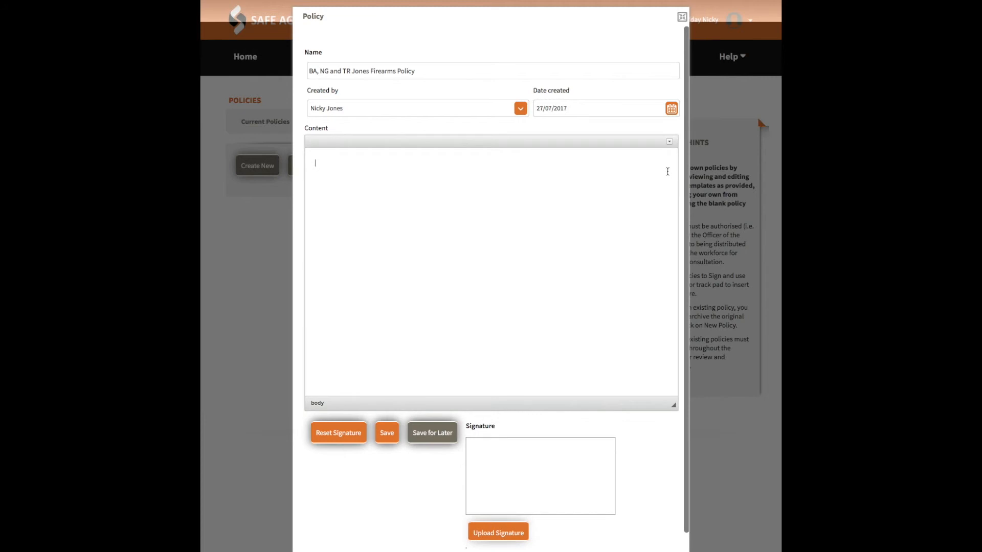
{"action": "left_click", "coordinate": [670, 144]}
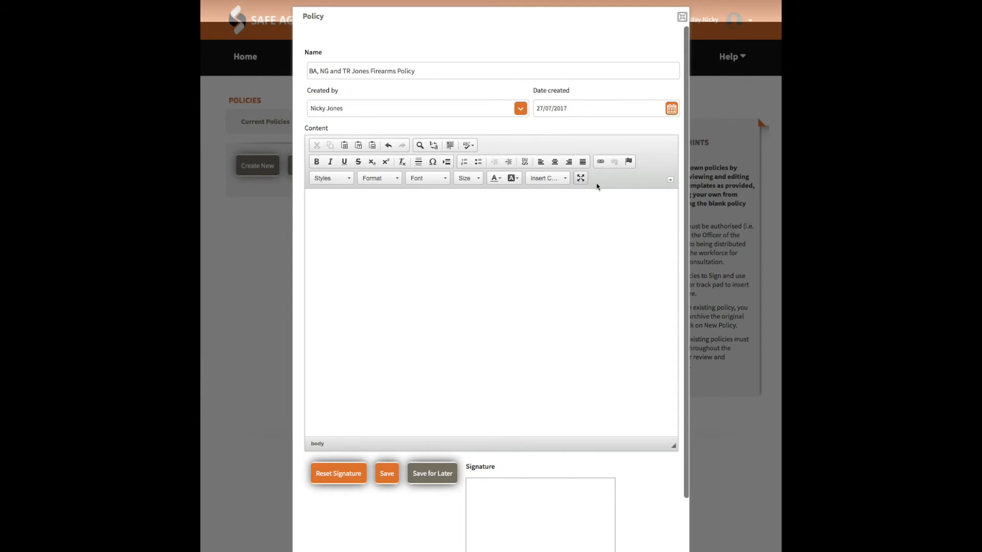
{"action": "left_click", "coordinate": [374, 149]}
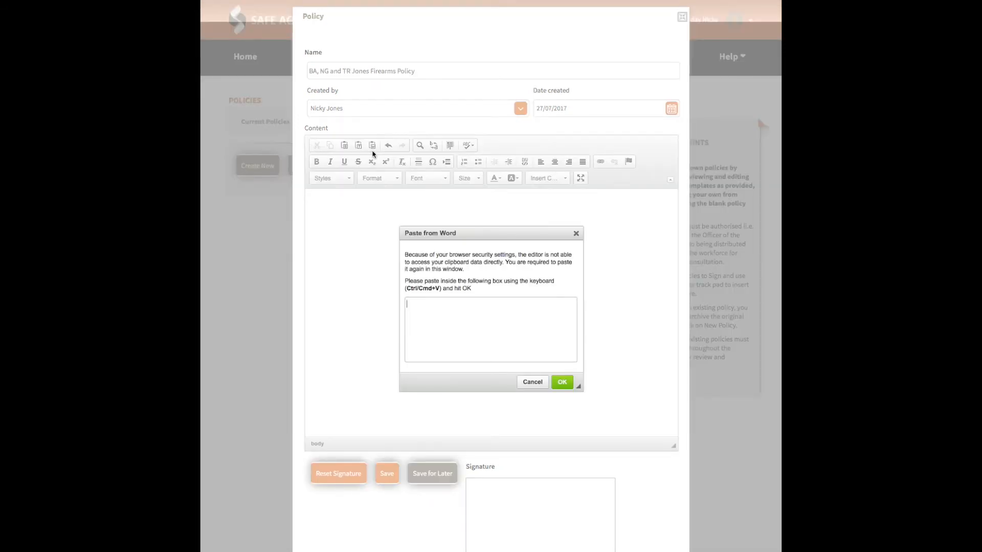
{"action": "key", "text": "super+Tab"}
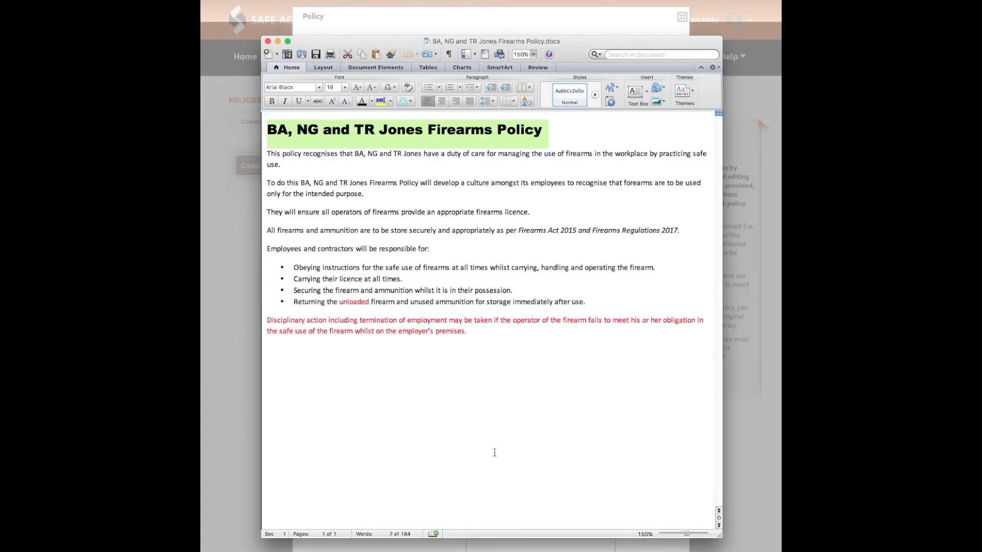
{"action": "left_click_drag", "start_coordinate": [477, 339], "coordinate": [250, 118]}
{"action": "key", "text": "ctrl+c"}
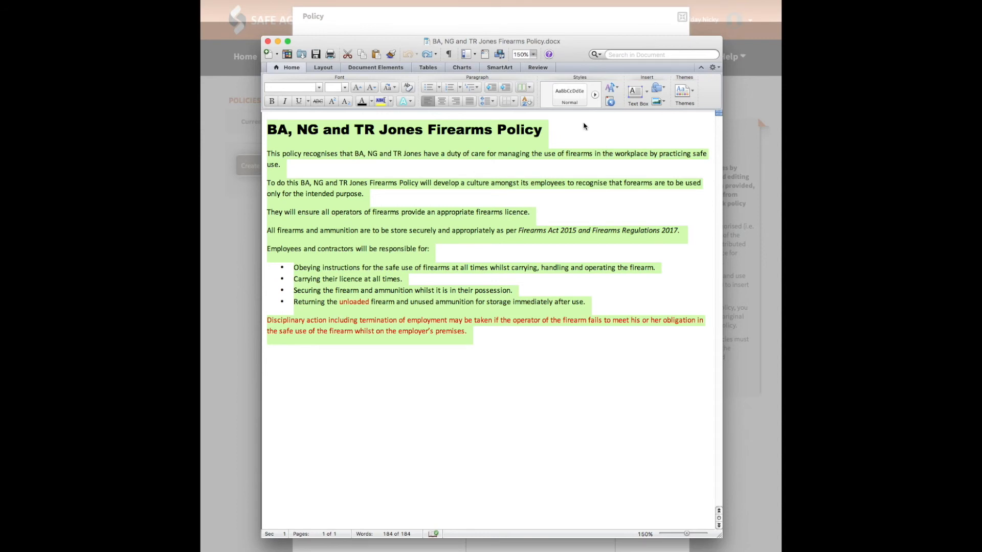
{"action": "left_click", "coordinate": [602, 32]}
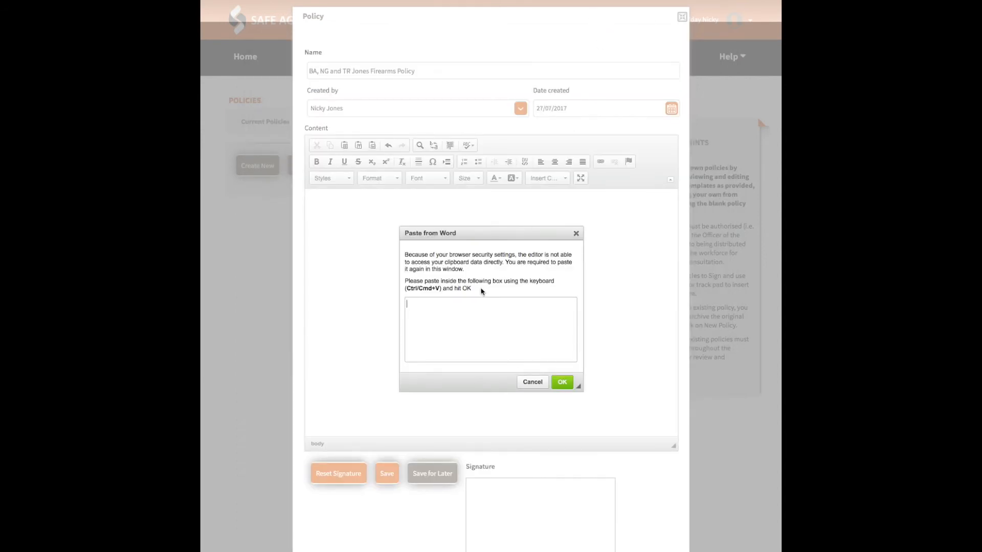
{"action": "key", "text": "ctrl+v"}
{"action": "left_click", "coordinate": [562, 382]}
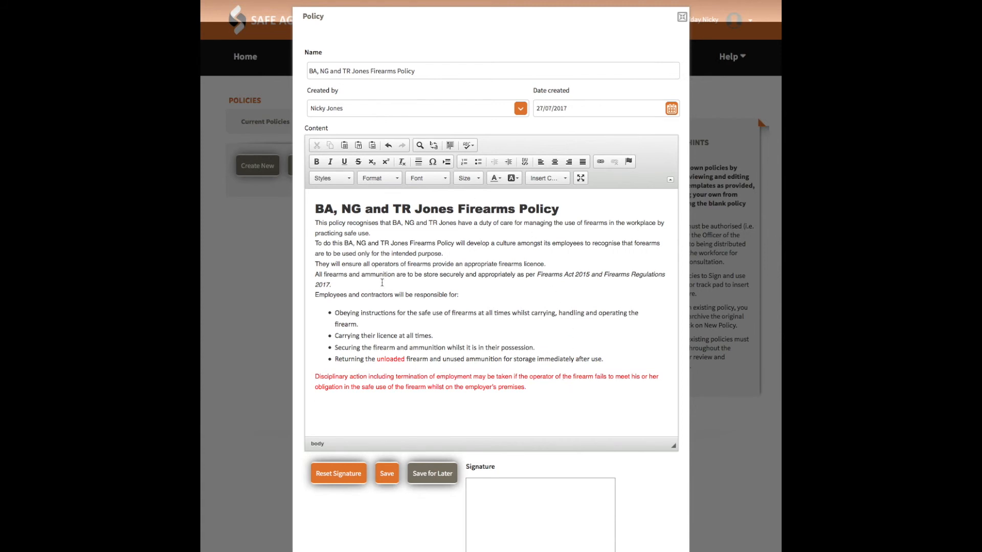
Upload NJ Signature 1.jpeg as the signature on the firearms policy and save the signed policy.
{"action": "scroll", "coordinate": [544, 395], "scroll_direction": "down", "scroll_amount": 3}
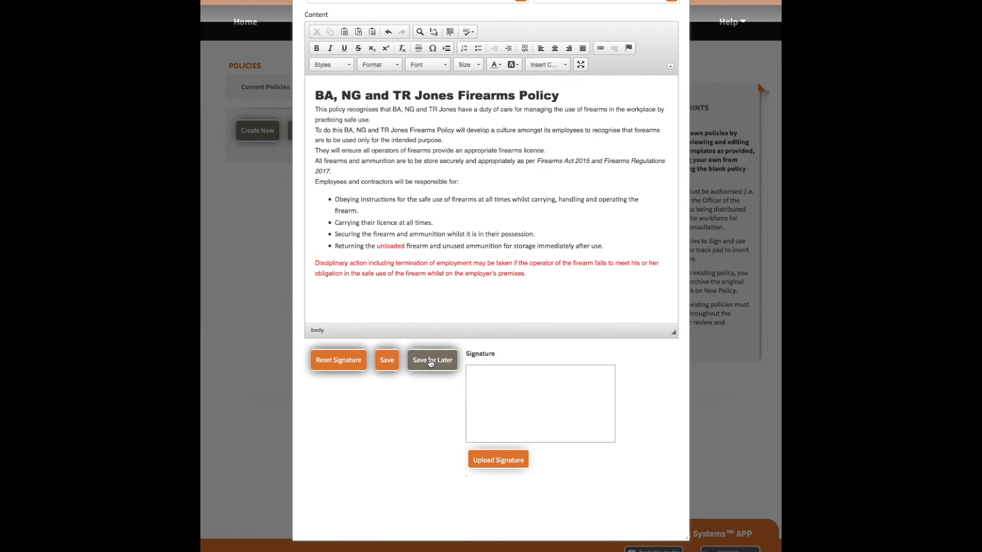
{"action": "left_click", "coordinate": [508, 462]}
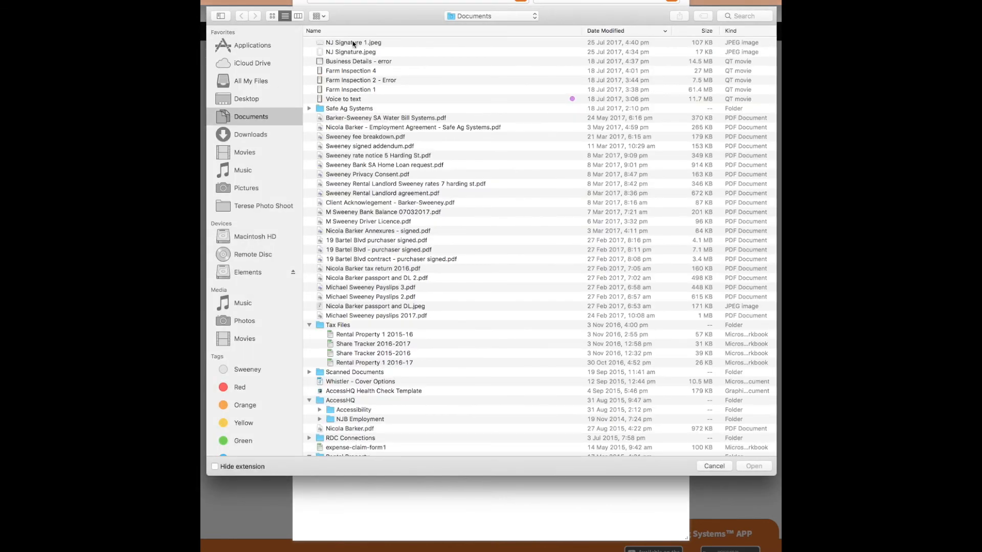
{"action": "left_click", "coordinate": [353, 43]}
{"action": "left_click", "coordinate": [754, 466]}
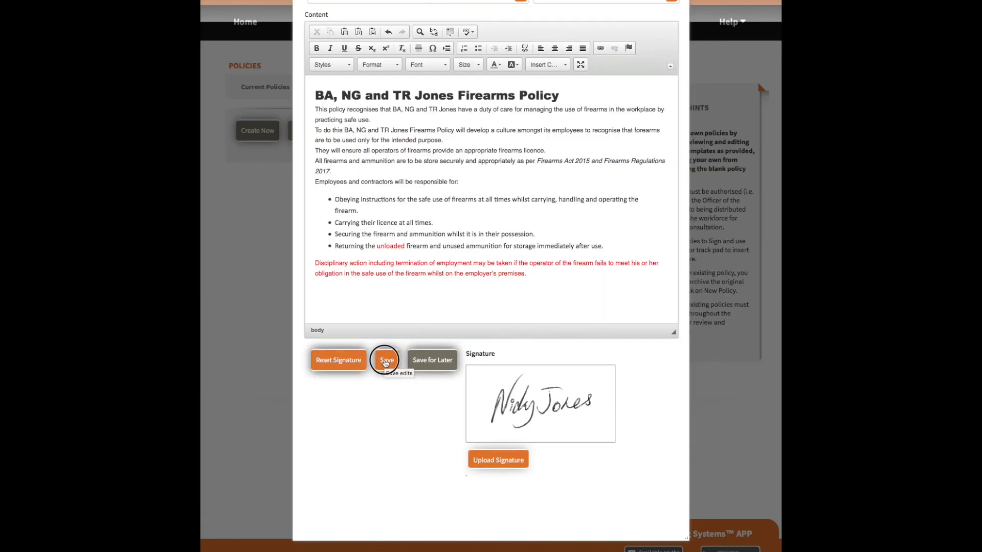
{"action": "left_click", "coordinate": [386, 361]}
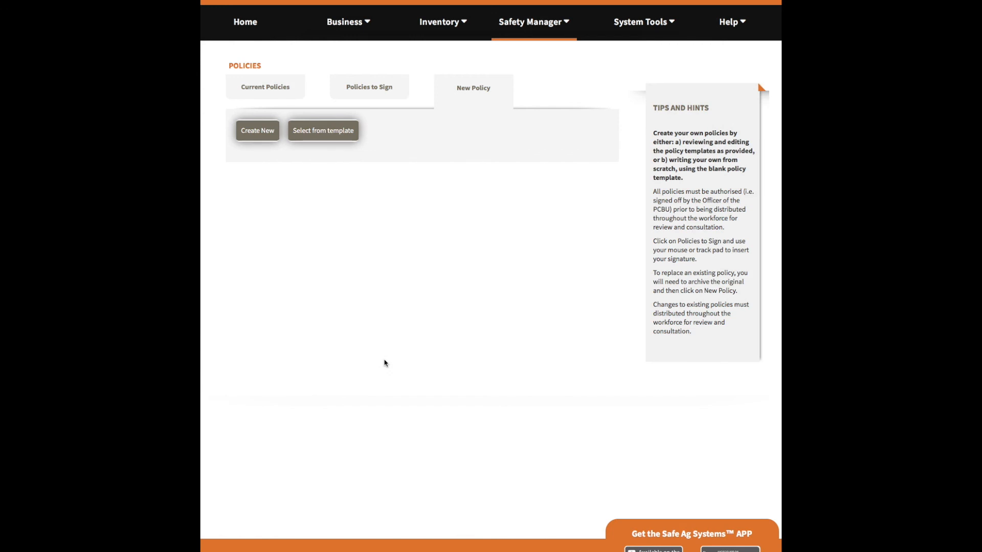
View the firearms policy among the current policies, checking its text and the signature at the end.
{"action": "left_click", "coordinate": [274, 88]}
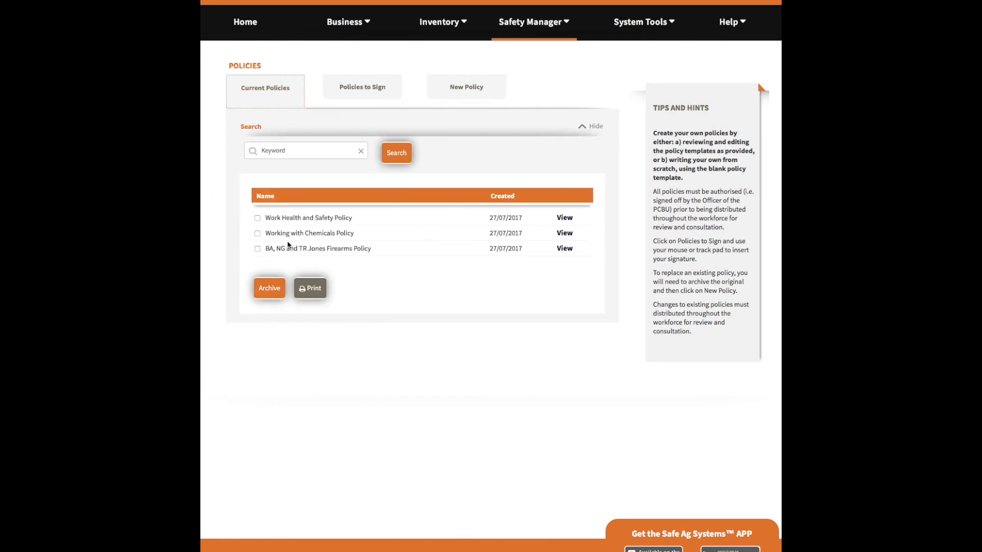
{"action": "left_click", "coordinate": [565, 250]}
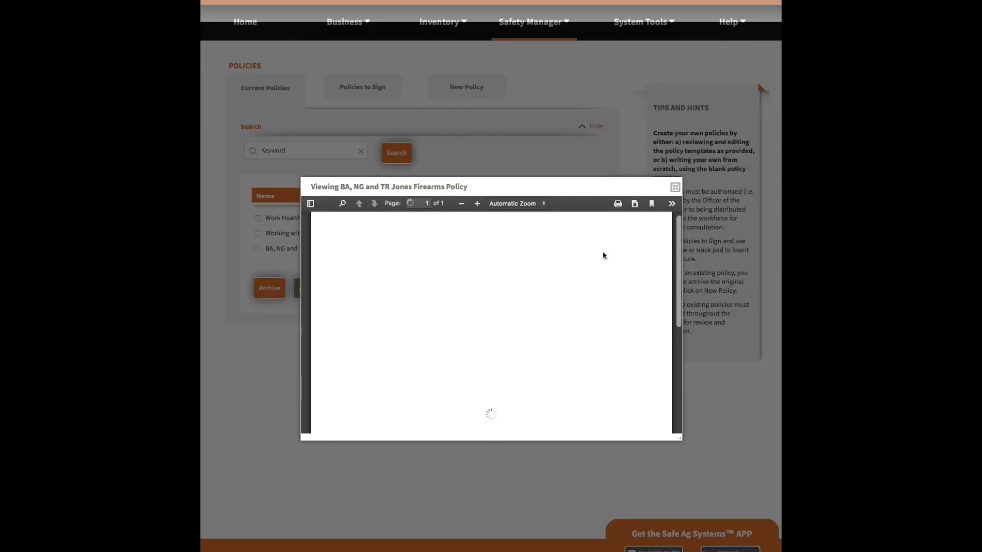
{"action": "scroll", "coordinate": [602, 255], "scroll_direction": "down", "scroll_amount": 3}
{"action": "scroll", "coordinate": [602, 254], "scroll_direction": "down", "scroll_amount": 2}
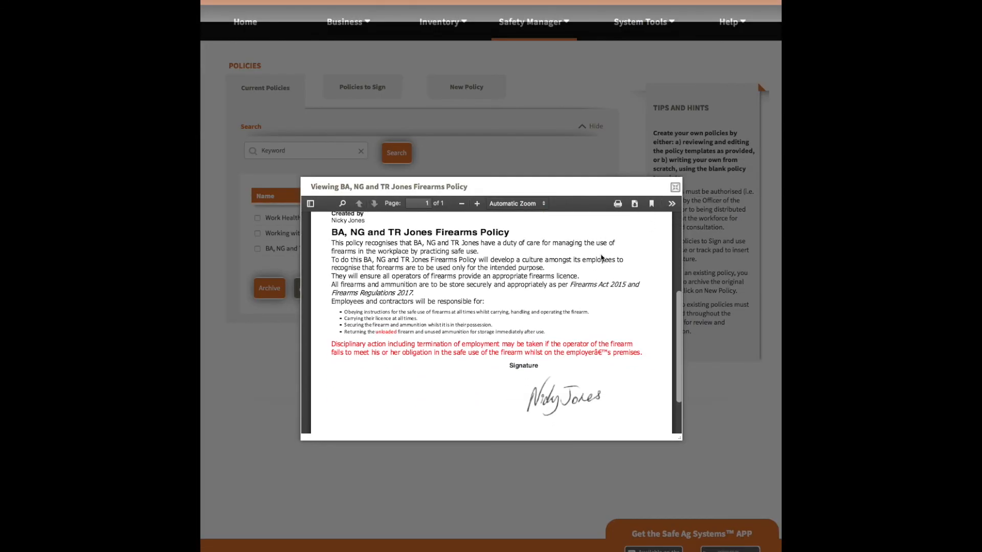